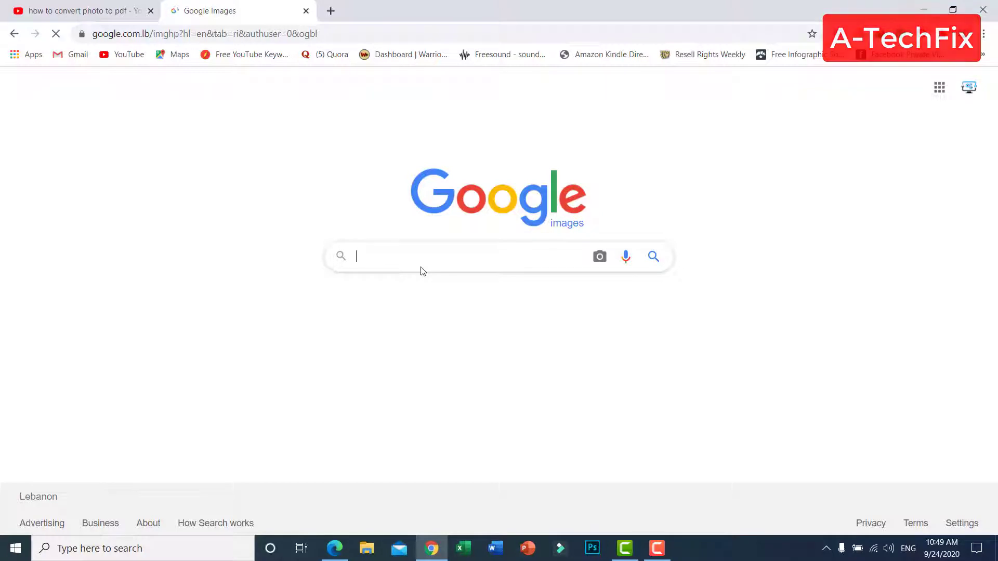
# Search Google Images for "car" and browse the results.
pyautogui.write('ar')
pyautogui.press('Return')
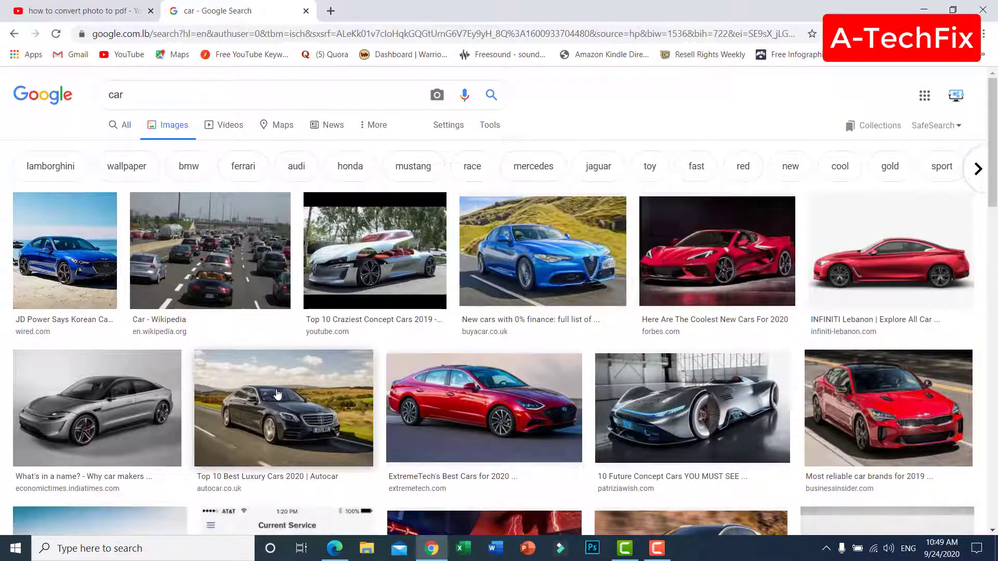
pyautogui.scroll(-3, 277, 395)
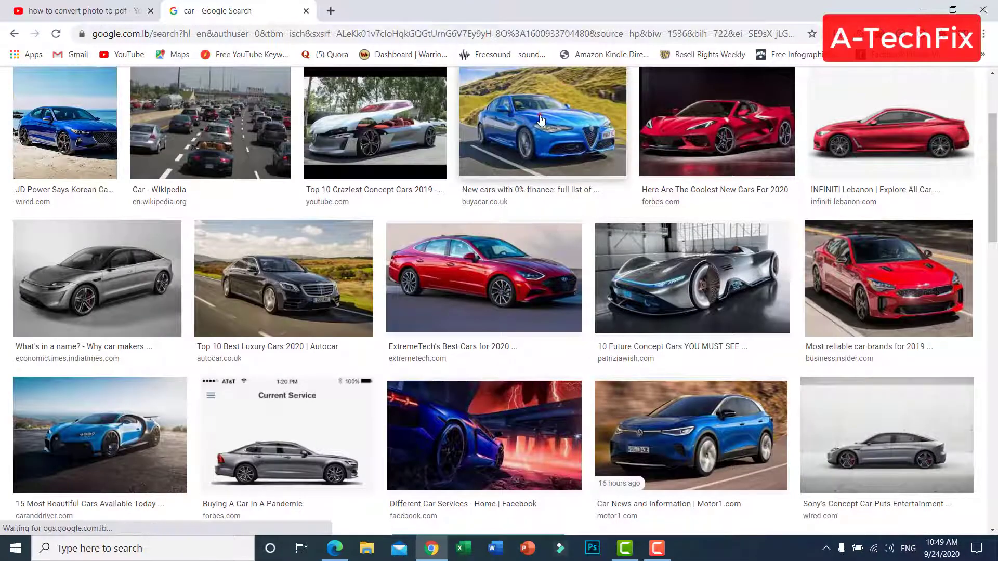
# Open the blue Alfa Romeo result from BuyaCar and save its image to the Desktop as the JPEG alfa-romeo-giulia67-1_0.
pyautogui.click(540, 120)
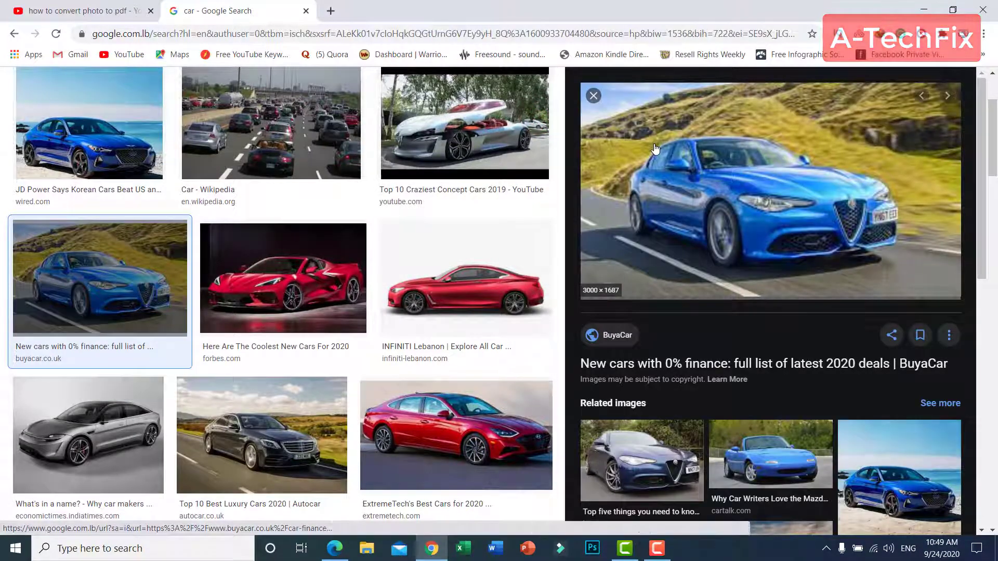
pyautogui.scroll(3, 660, 218)
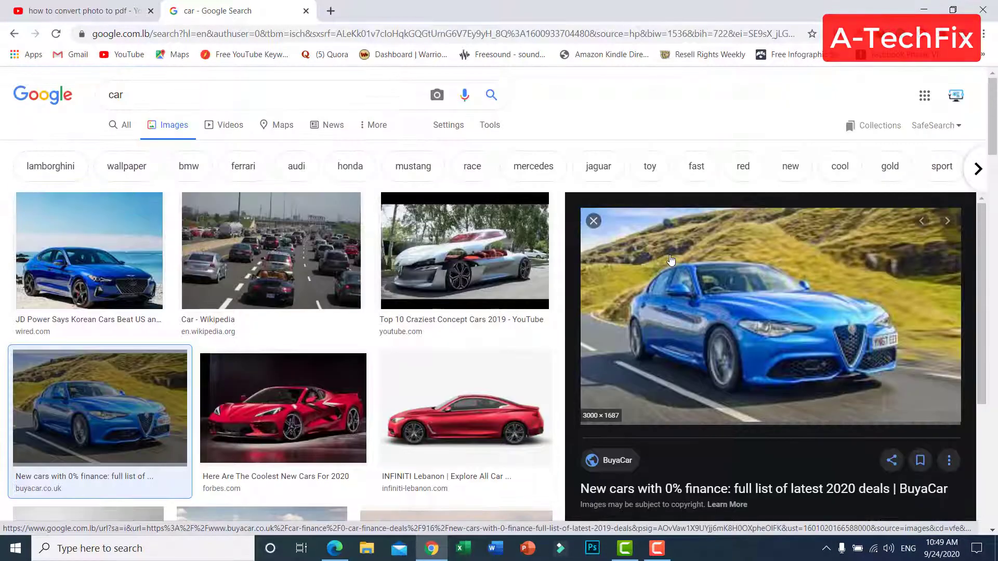
pyautogui.scroll(-3, 395, 256)
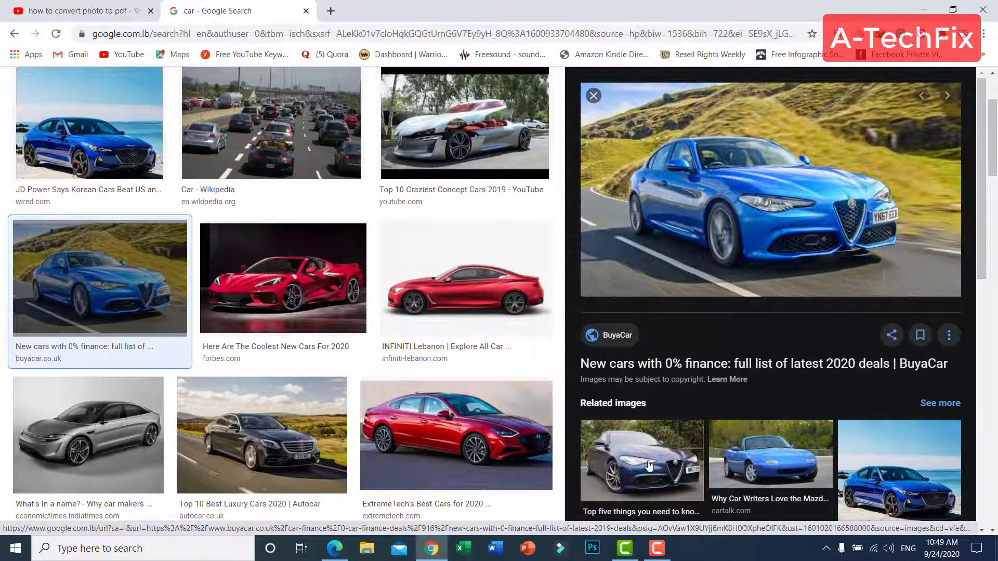
pyautogui.rightClick(676, 145)
pyautogui.click(728, 258)
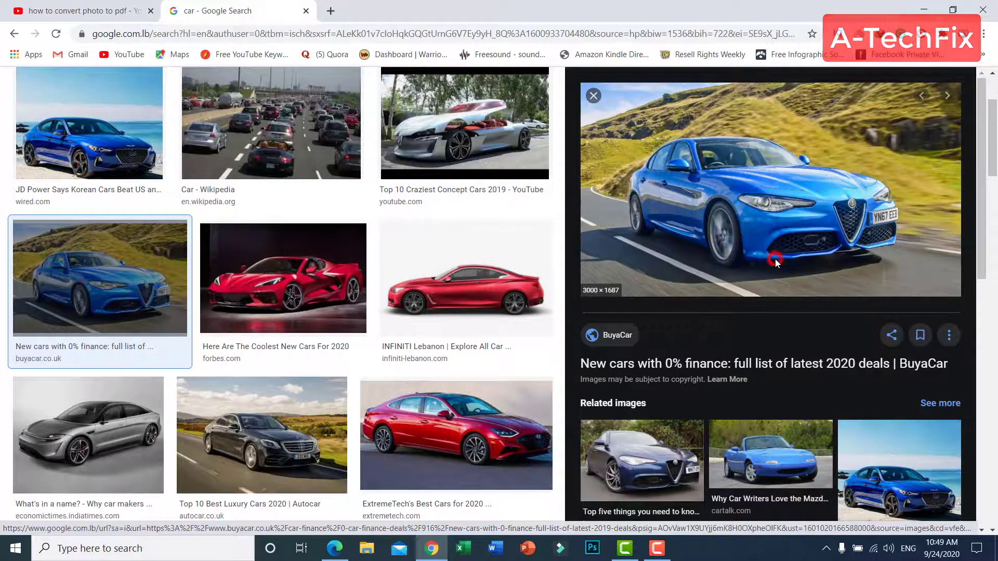
pyautogui.click(46, 76)
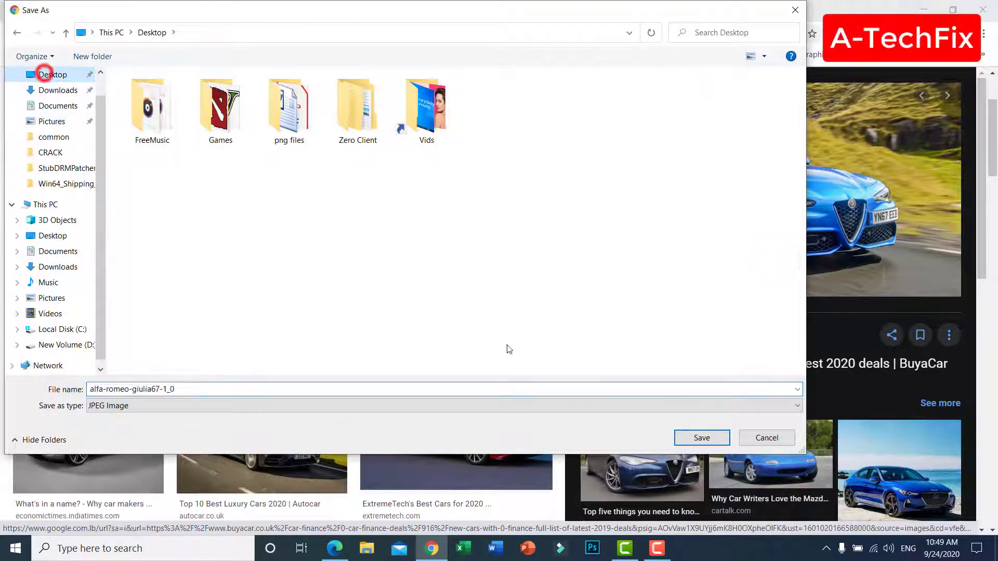
pyautogui.click(699, 437)
# Open the blue Bugatti result from Car and Driver and save its image to the Desktop as a JPEG under the suggested name.
pyautogui.scroll(-2, 450, 297)
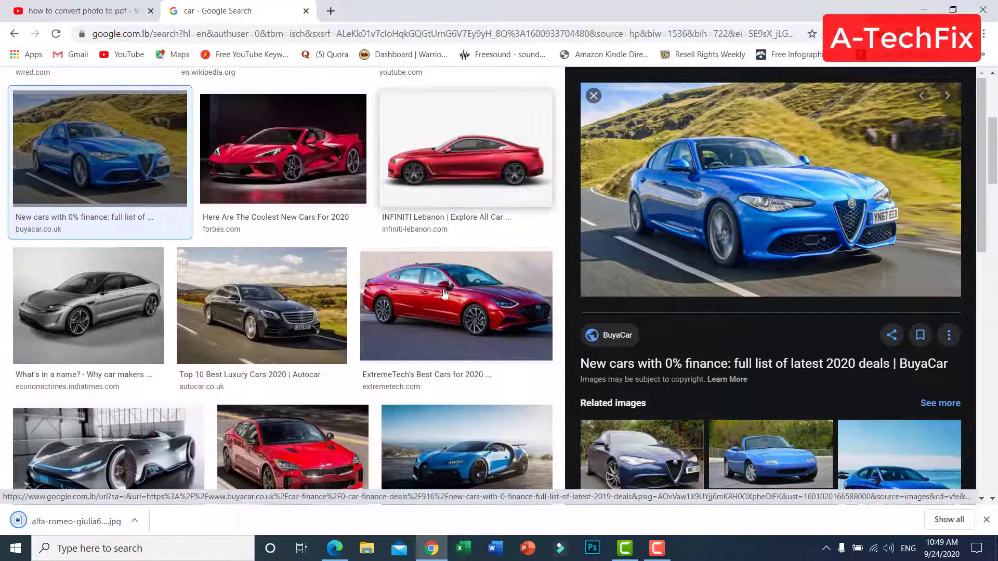
pyautogui.scroll(-2, 553, 311)
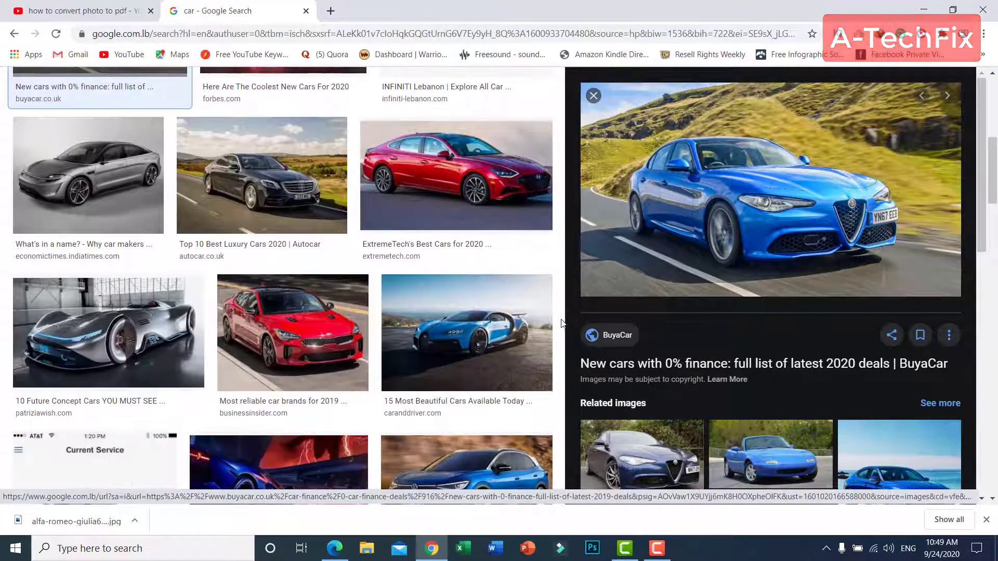
pyautogui.click(504, 319)
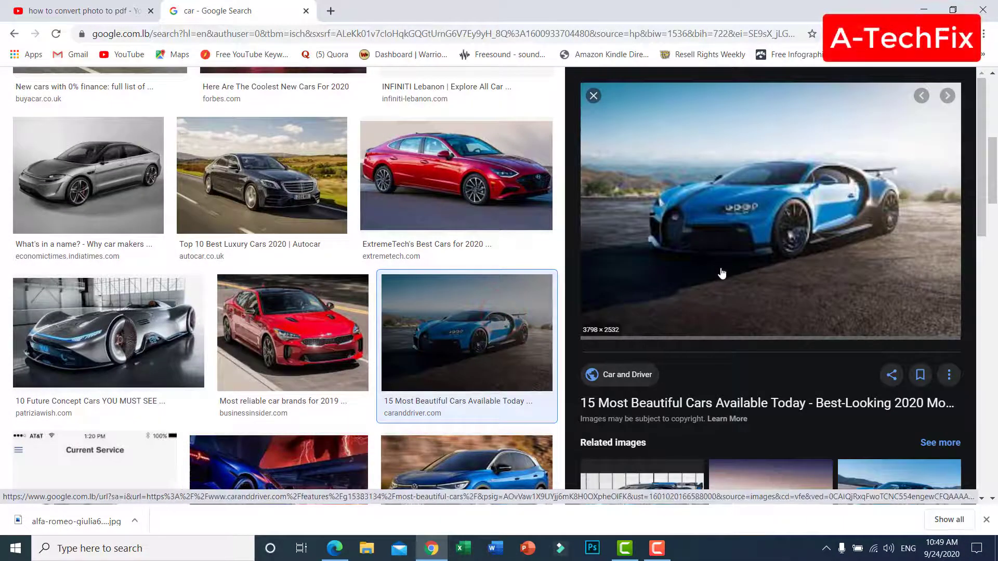
pyautogui.scroll(-3, 696, 274)
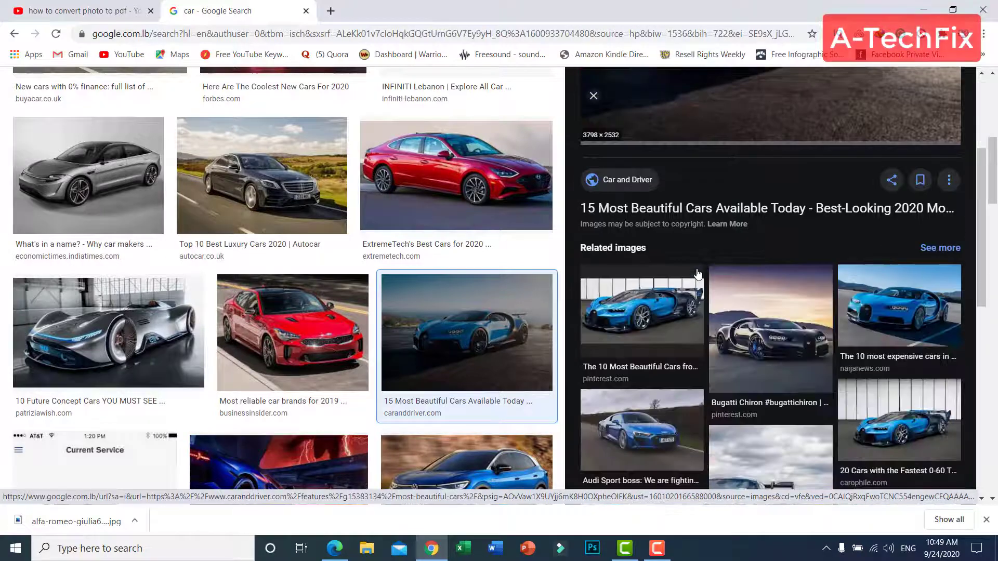
pyautogui.scroll(3, 696, 274)
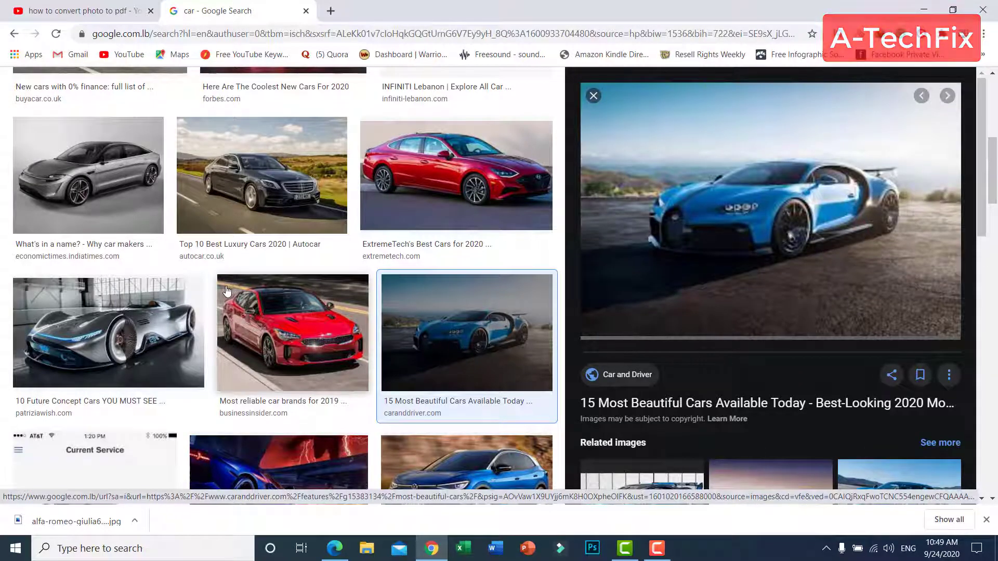
pyautogui.moveTo(601, 334)
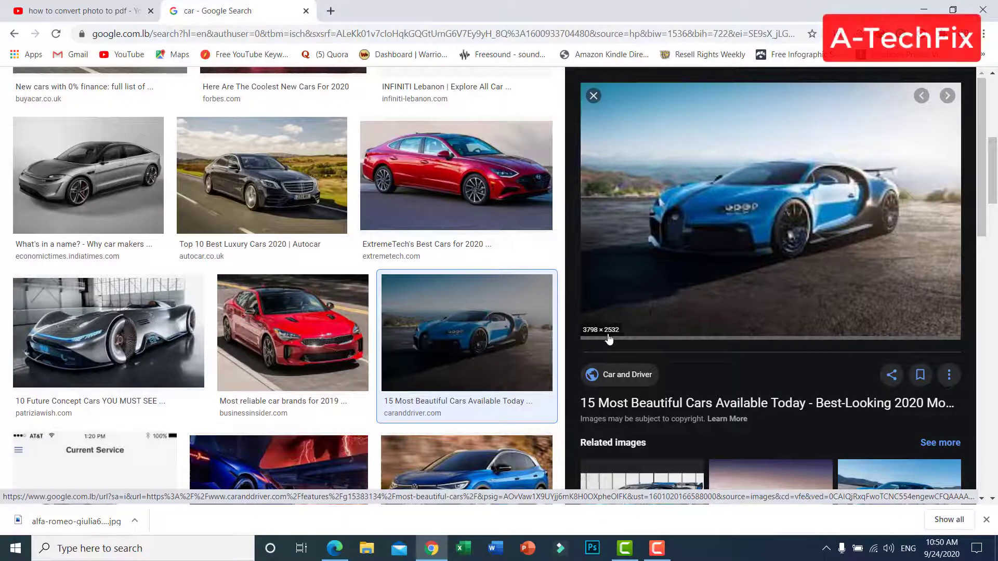
pyautogui.rightClick(710, 146)
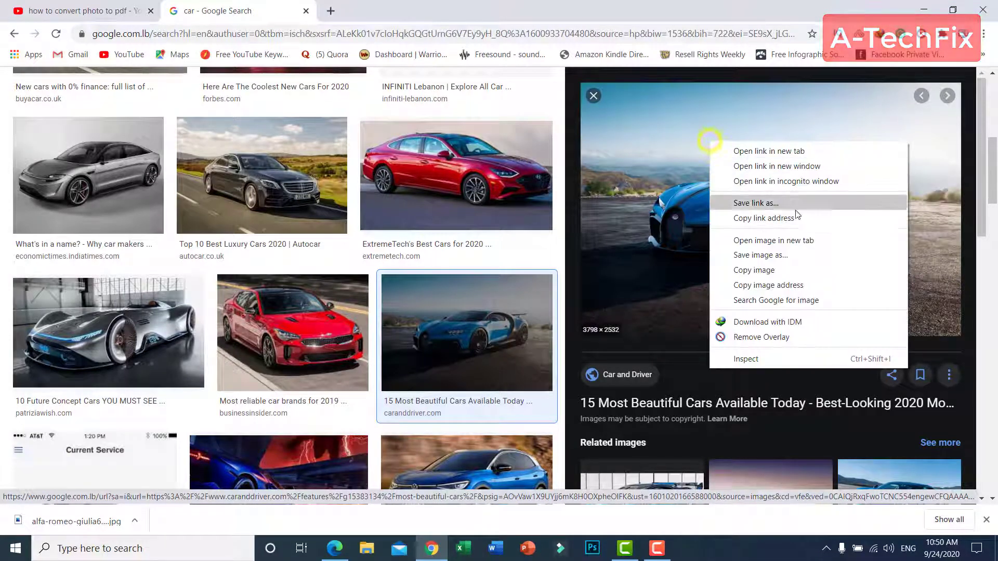
pyautogui.click(808, 249)
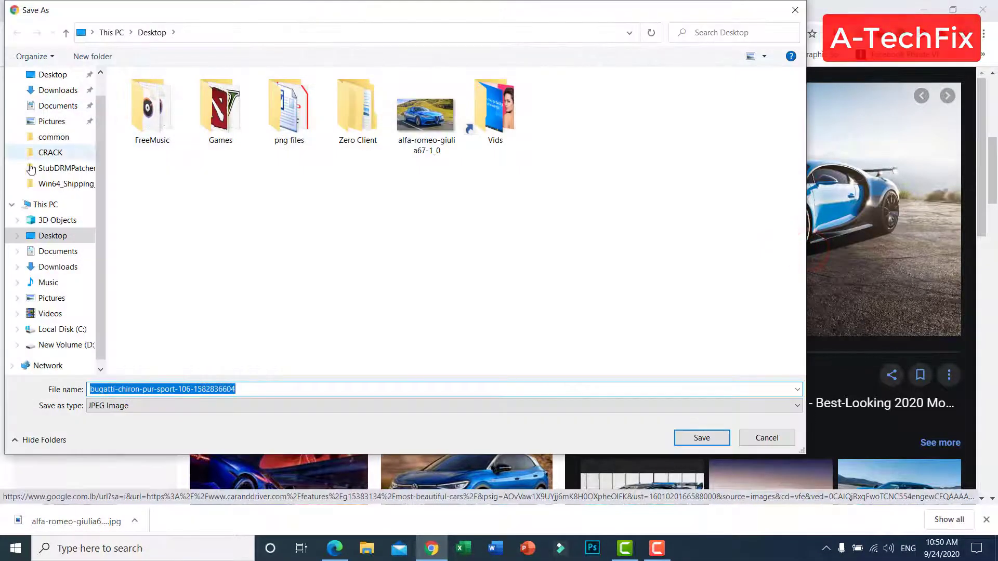
pyautogui.click(58, 234)
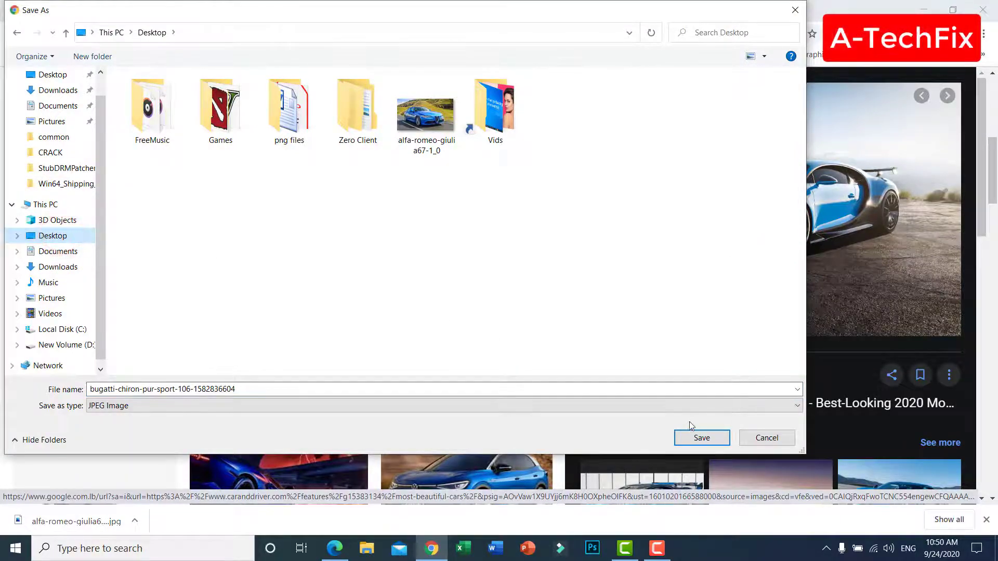
pyautogui.click(700, 437)
# Close the Bugatti preview and save the red car image from the INFINITI Lebanon result to the Desktop as a PNG.
pyautogui.scroll(6, 482, 310)
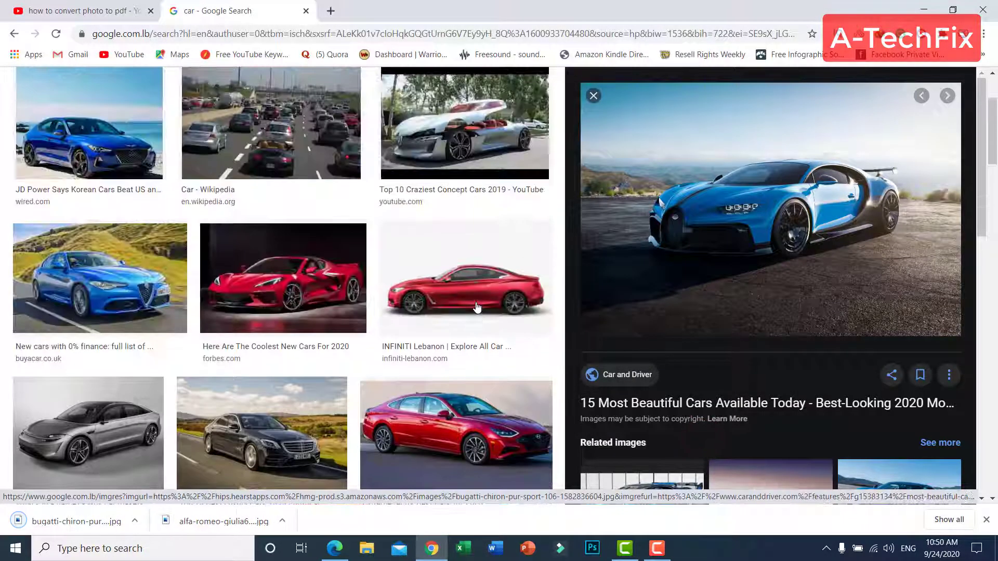
pyautogui.click(593, 221)
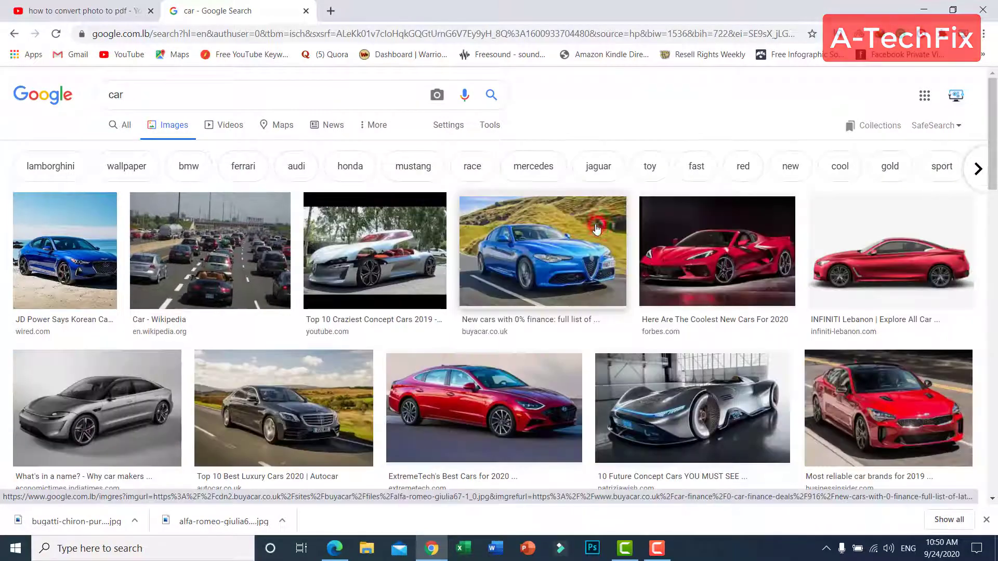
pyautogui.click(877, 252)
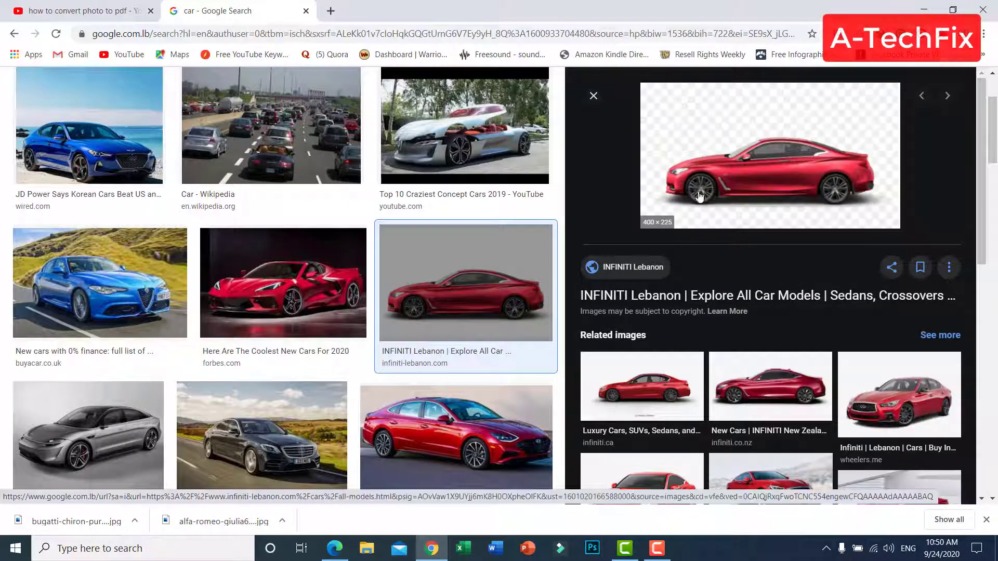
pyautogui.rightClick(730, 151)
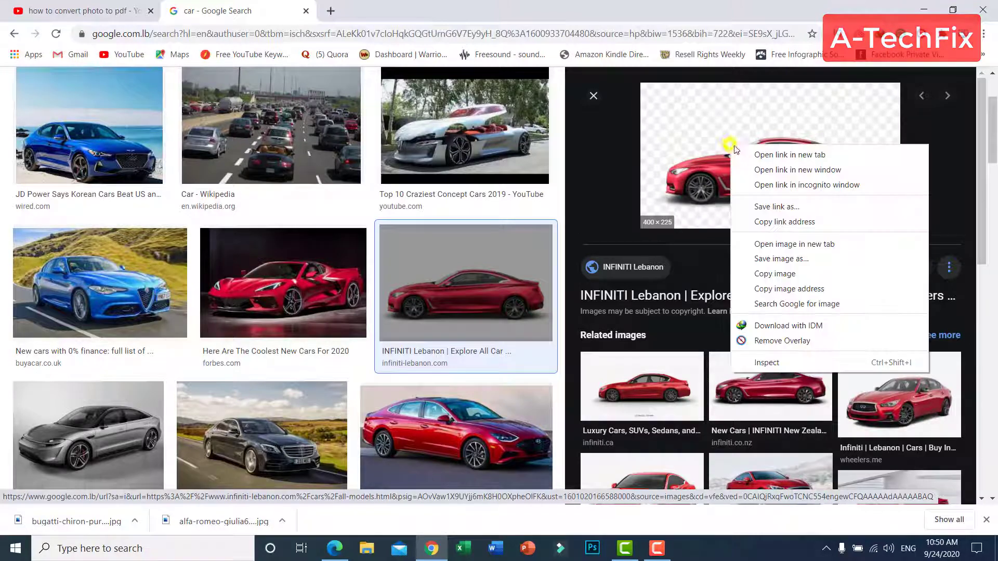
pyautogui.click(799, 262)
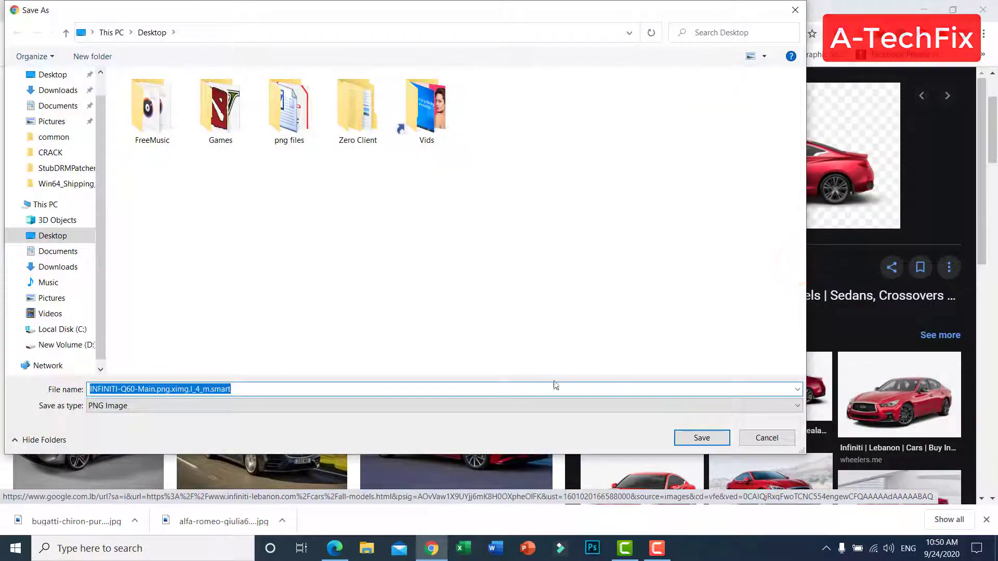
pyautogui.click(49, 74)
pyautogui.click(708, 437)
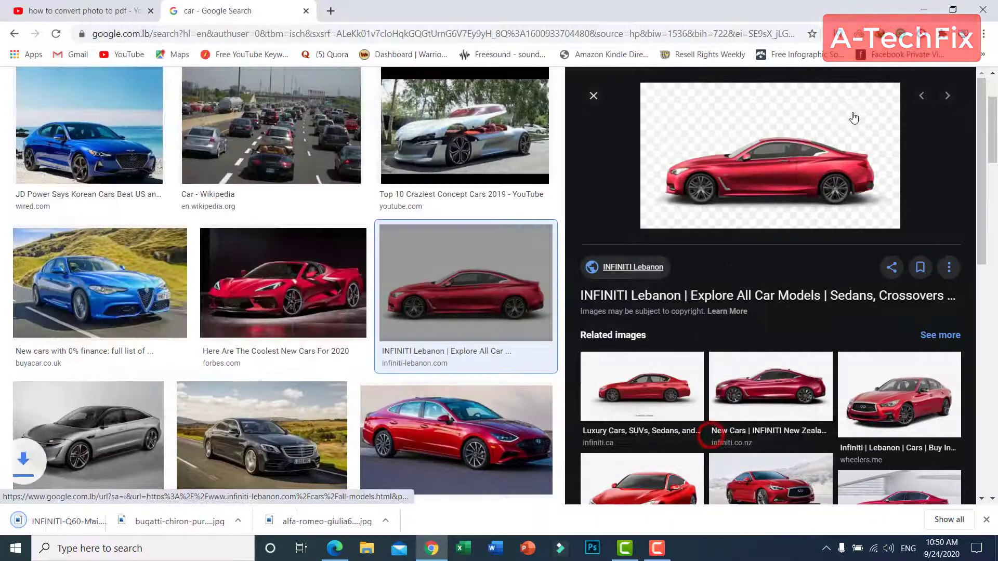
# Minimize the browser and move the Bugatti, INFINITI and Alfa Romeo image files into a row on the empty area of the desktop.
pyautogui.click(919, 8)
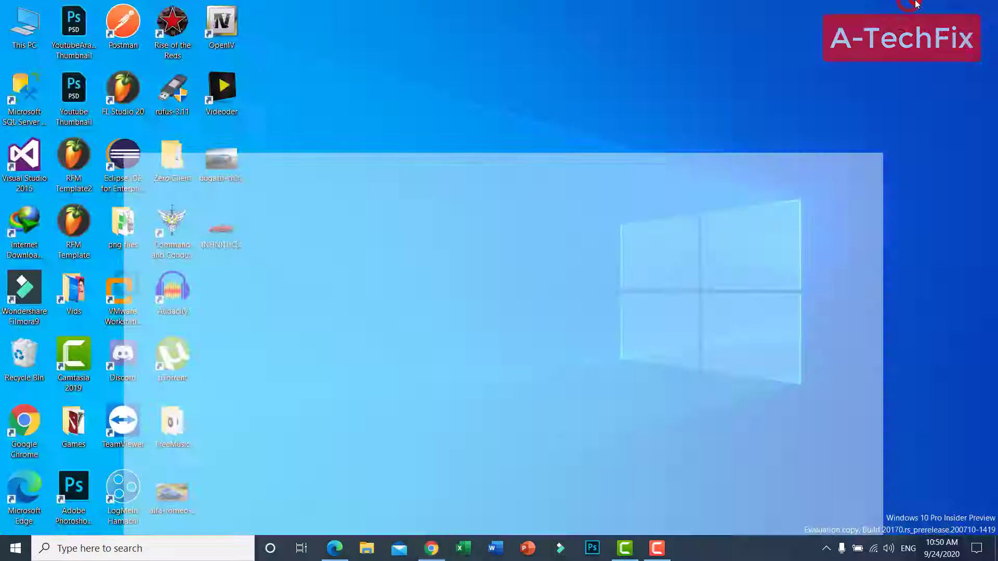
pyautogui.moveTo(223, 162); pyautogui.dragTo(571, 211)
pyautogui.moveTo(221, 229); pyautogui.dragTo(479, 232)
pyautogui.moveTo(176, 492); pyautogui.dragTo(662, 240)
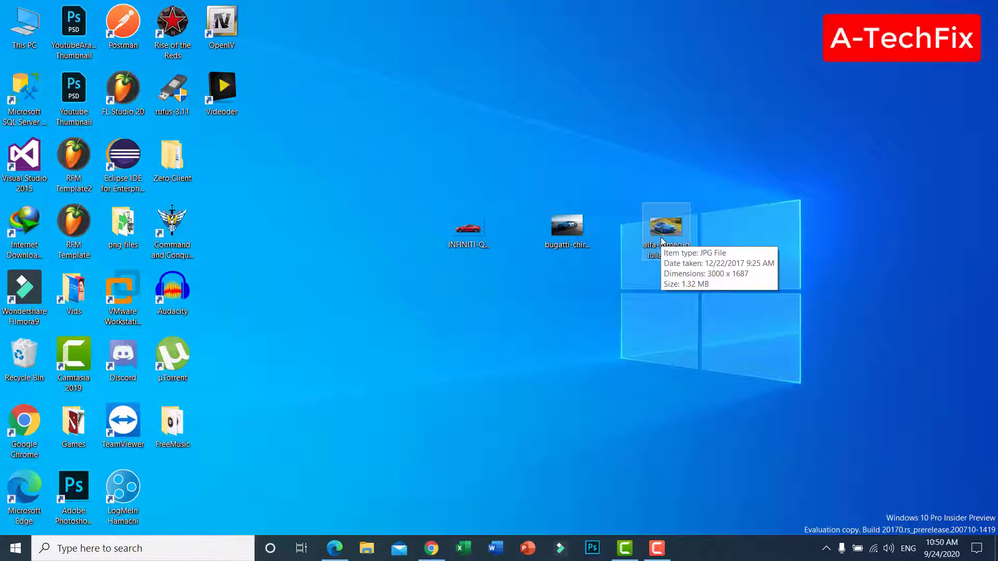
pyautogui.click(565, 314)
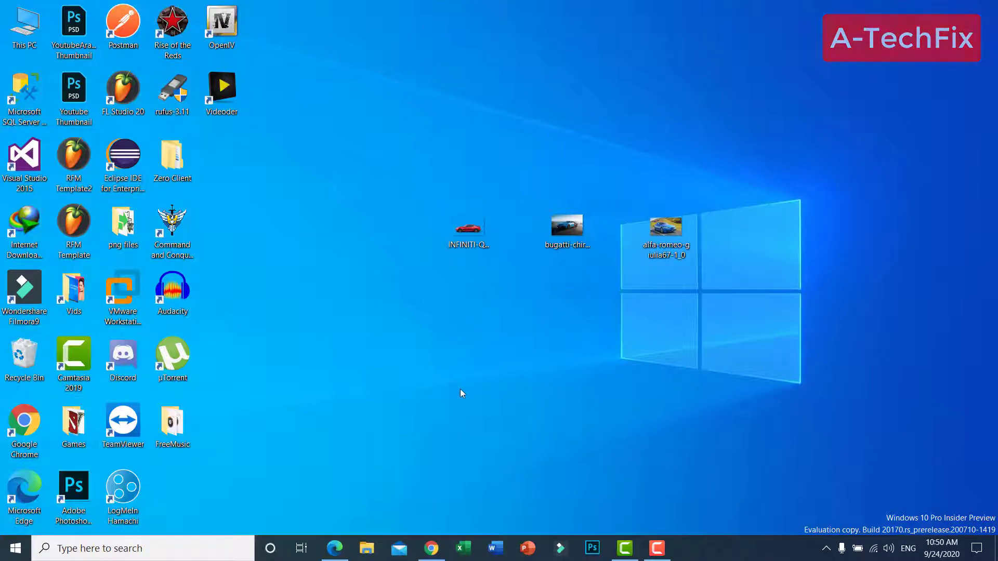
# Create a new Microsoft Word document on the desktop, keeping its default name, and open it in Word.
pyautogui.rightClick(374, 300)
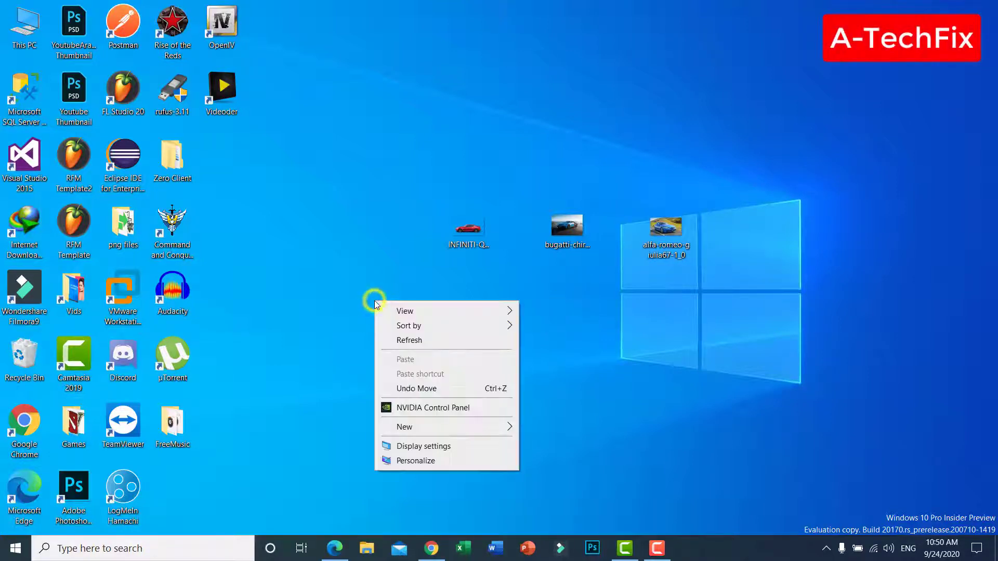
pyautogui.click(468, 429)
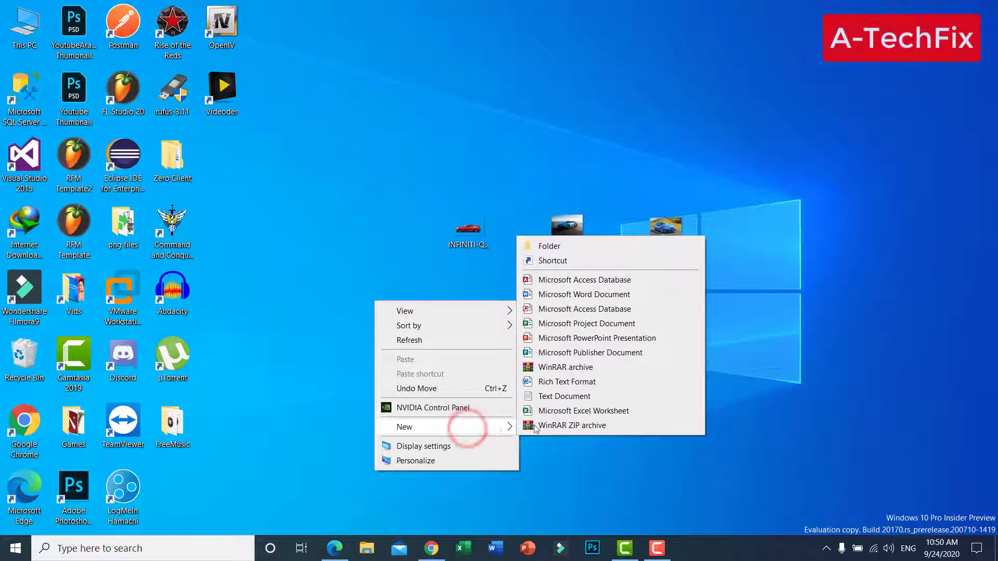
pyautogui.click(595, 294)
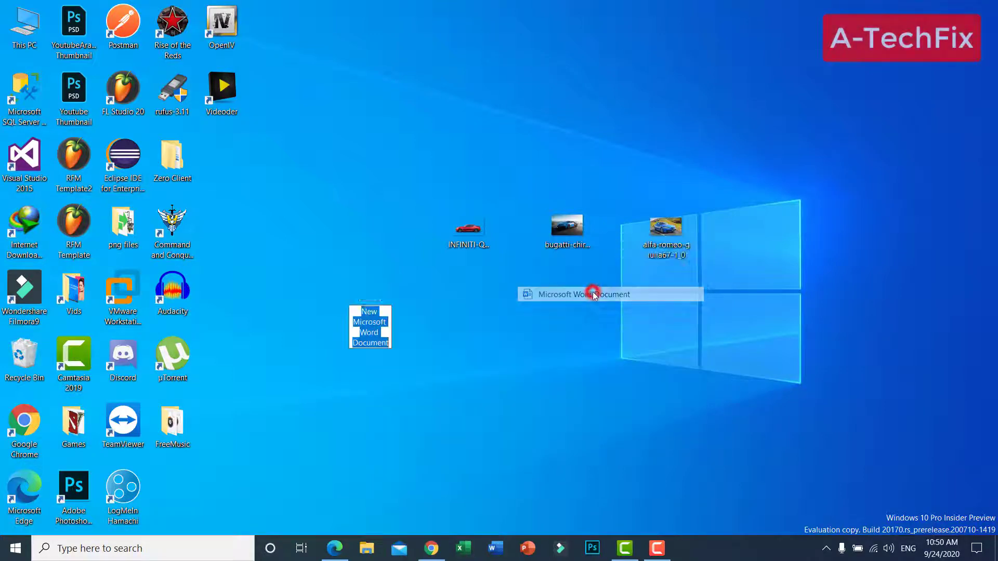
pyautogui.click(533, 322)
pyautogui.click(385, 310)
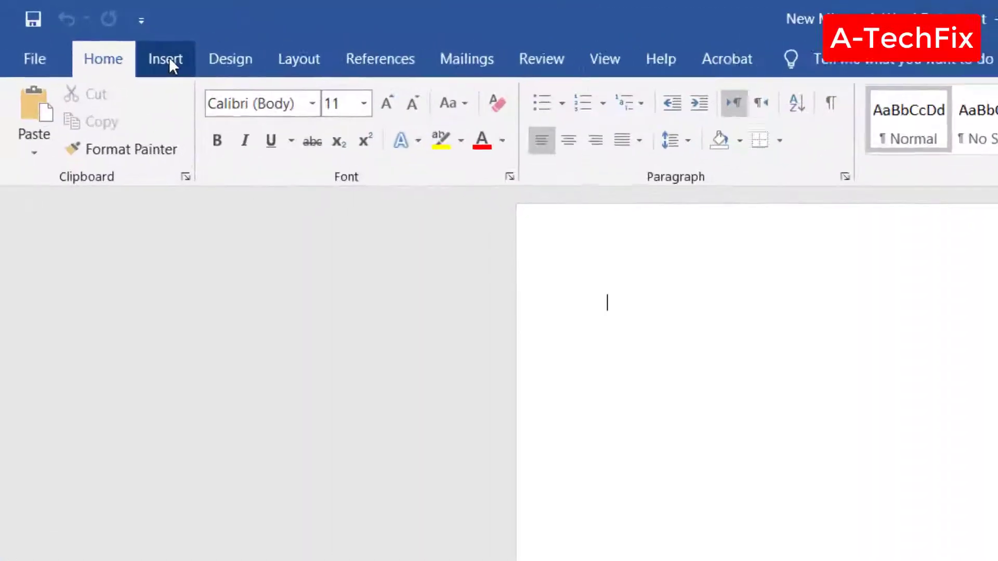
# Insert the Alfa Romeo, Bugatti and INFINITI image files from the Desktop folder into the document together.
pyautogui.click(226, 71)
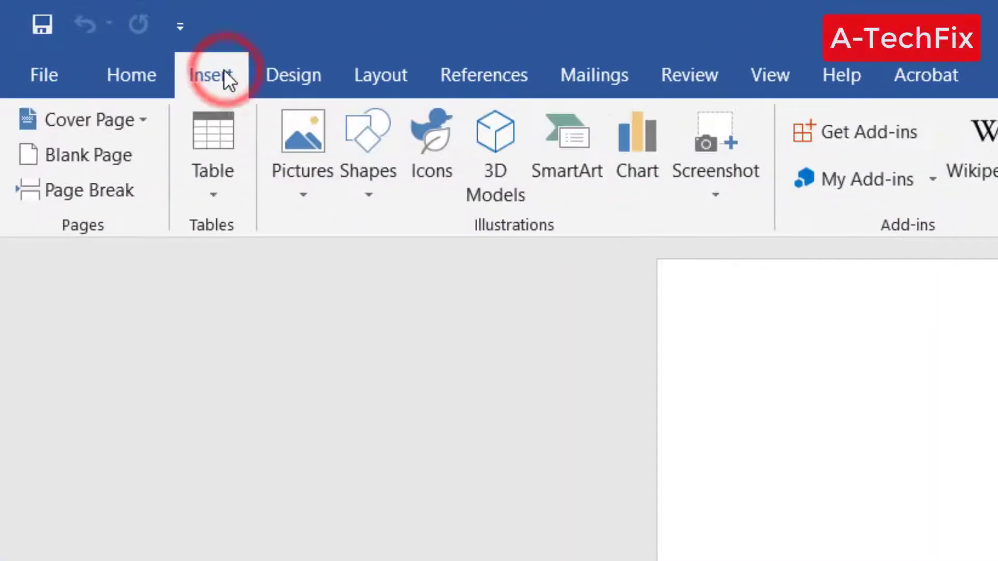
pyautogui.click(309, 151)
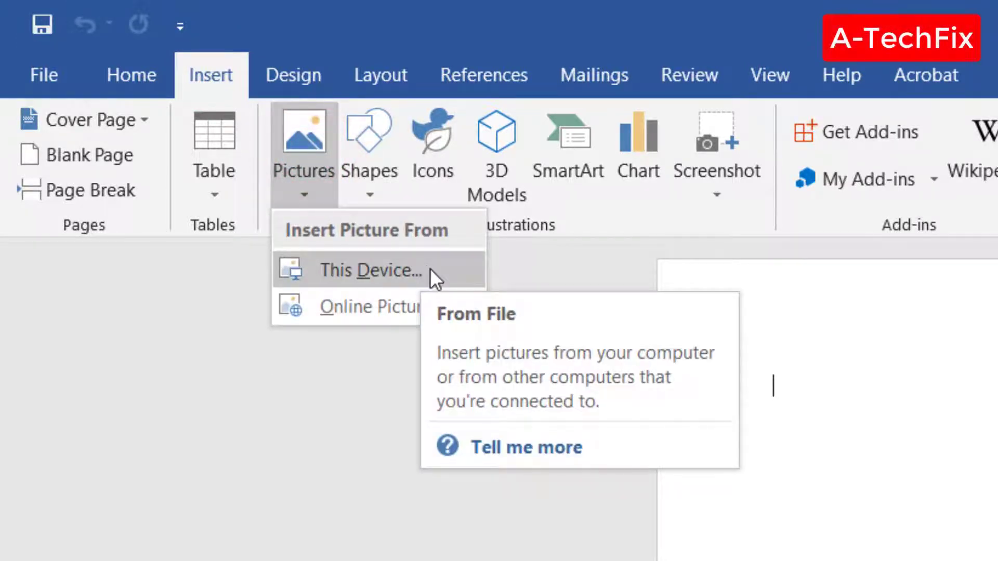
pyautogui.click(432, 269)
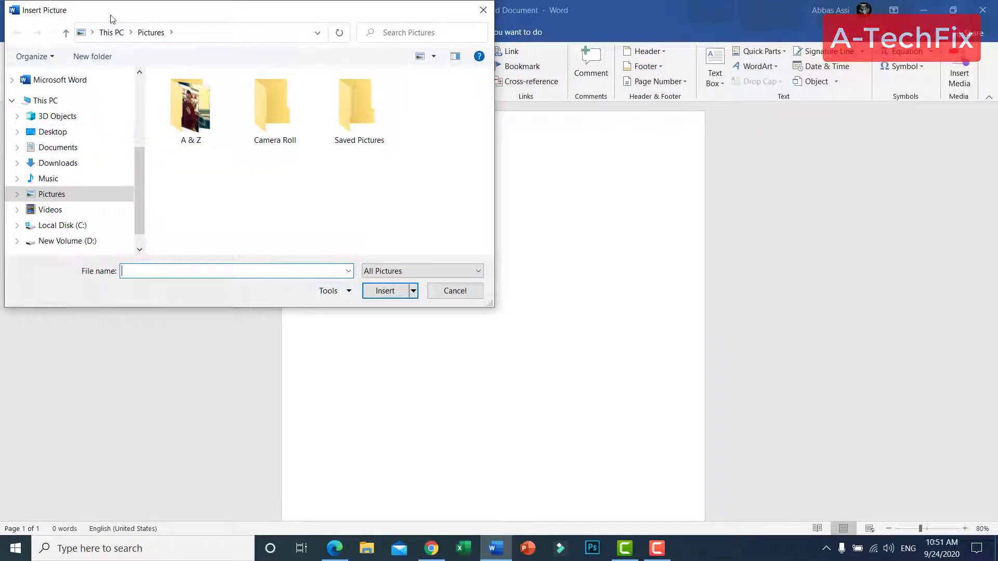
pyautogui.moveTo(109, 16); pyautogui.dragTo(159, 49)
pyautogui.click(129, 165)
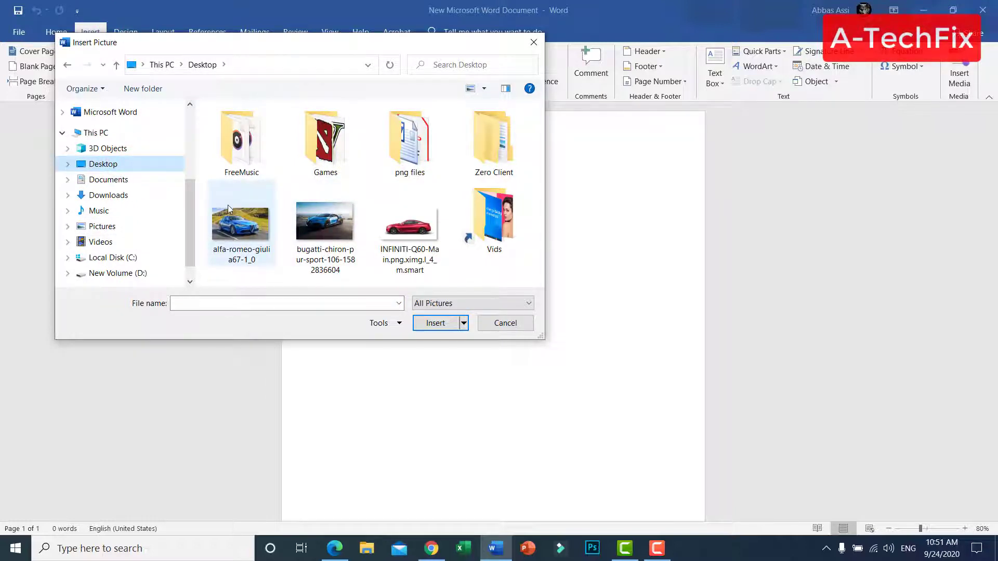
pyautogui.click(241, 220)
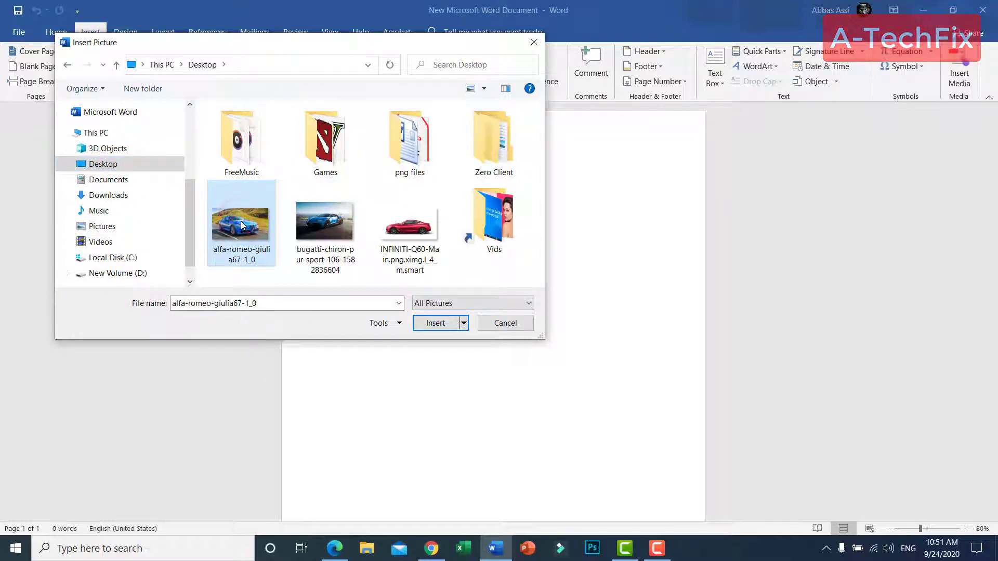
pyautogui.keyDown('ctrl'); pyautogui.click(334, 232); pyautogui.keyUp('ctrl')
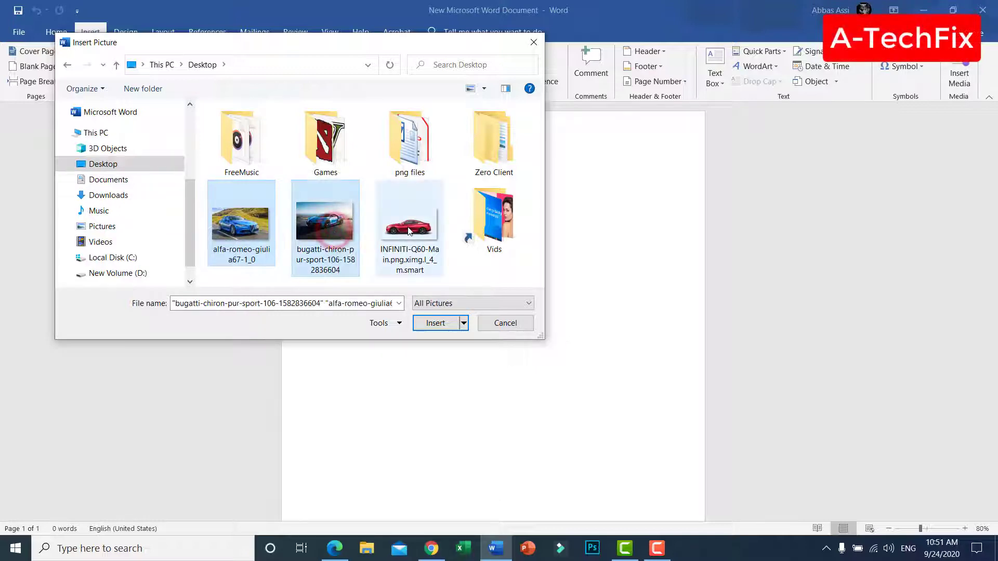
pyautogui.keyDown('ctrl'); pyautogui.click(408, 230); pyautogui.keyUp('ctrl')
pyautogui.click(437, 322)
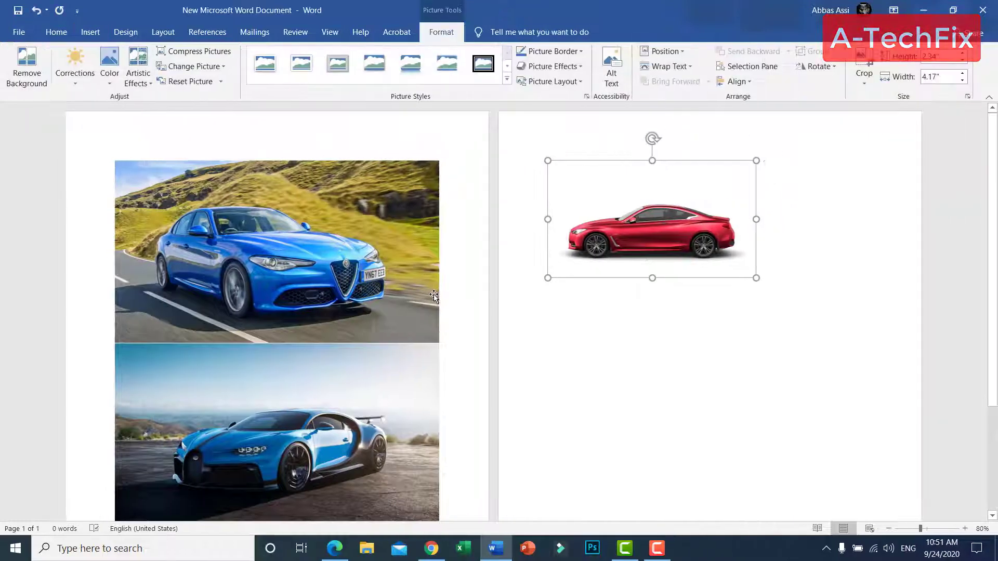
# Shrink the Alfa Romeo picture proportionally to about 5.2 inches wide.
pyautogui.scroll(-2, 426, 297)
pyautogui.scroll(1, 424, 297)
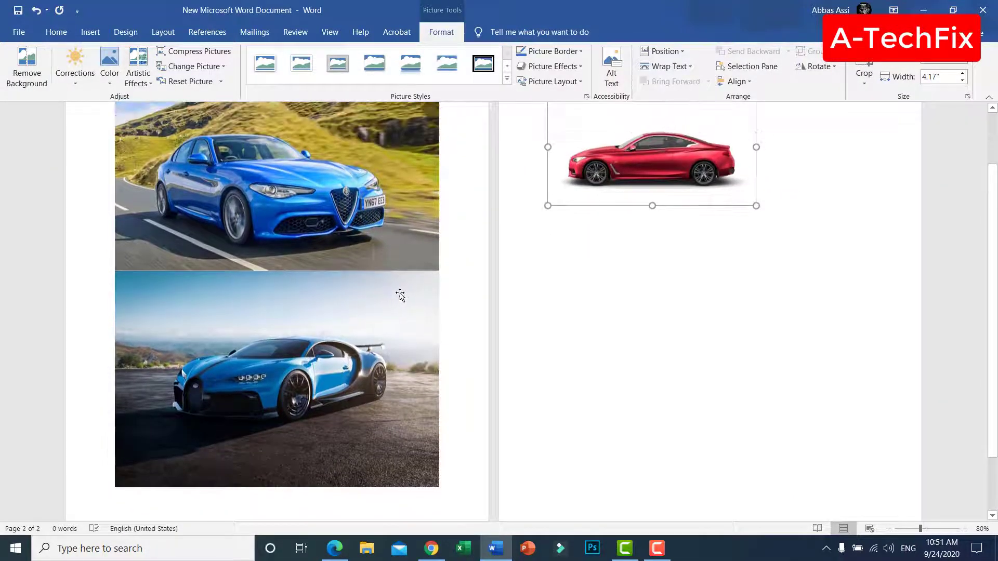
pyautogui.scroll(1, 427, 300)
pyautogui.click(376, 289)
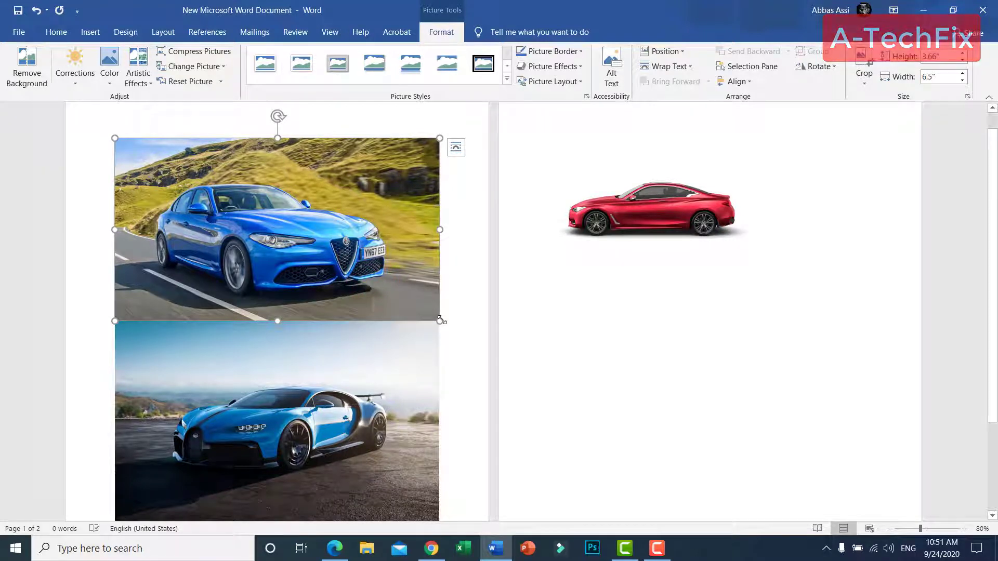
pyautogui.moveTo(440, 320); pyautogui.dragTo(378, 285)
pyautogui.scroll(-2, 423, 297)
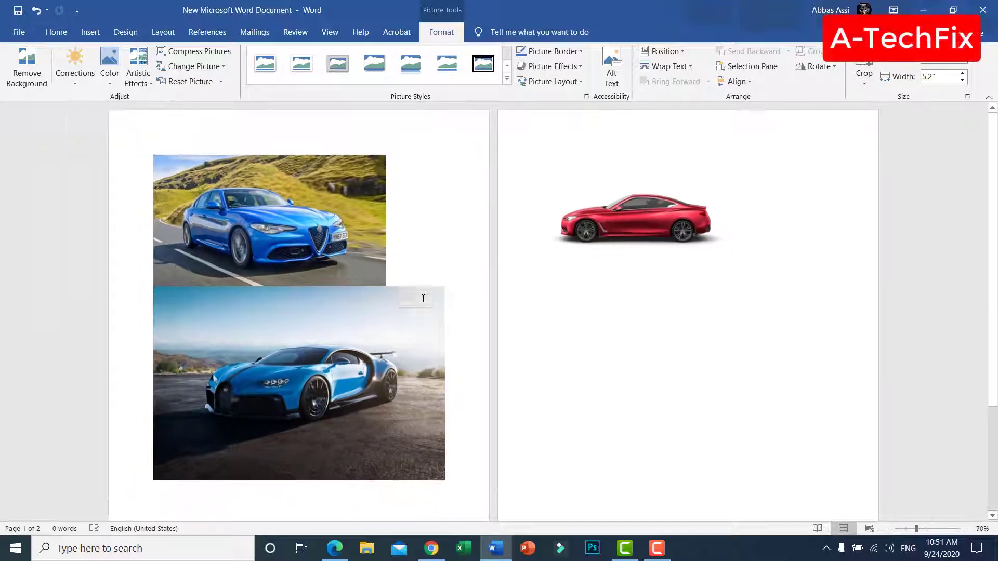
# Add a break after the Alfa Romeo picture and shrink the Bugatti picture proportionally so all three pictures fit on one page.
pyautogui.click(374, 323)
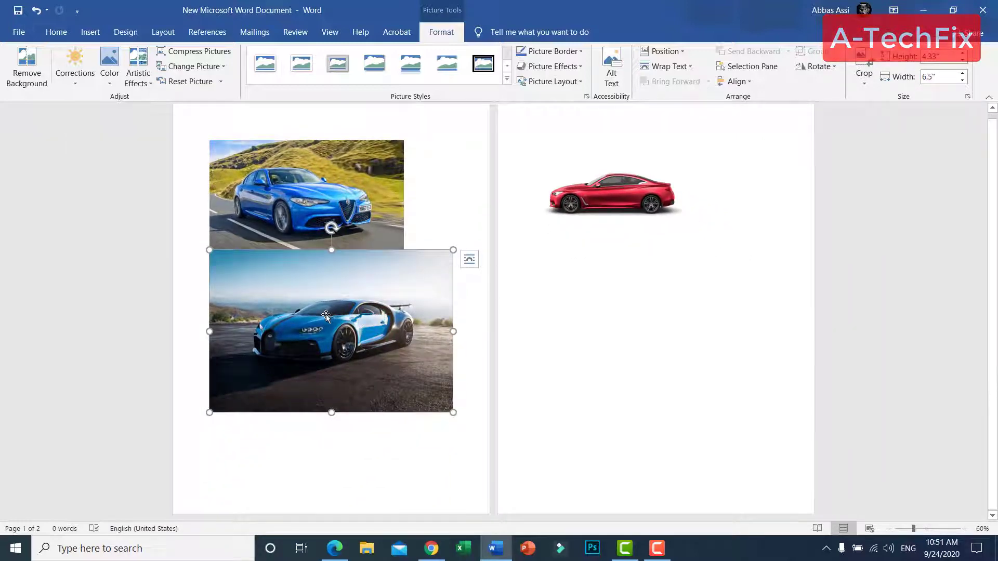
pyautogui.click(419, 232)
pyautogui.hotkey('ctrl', 'Return')
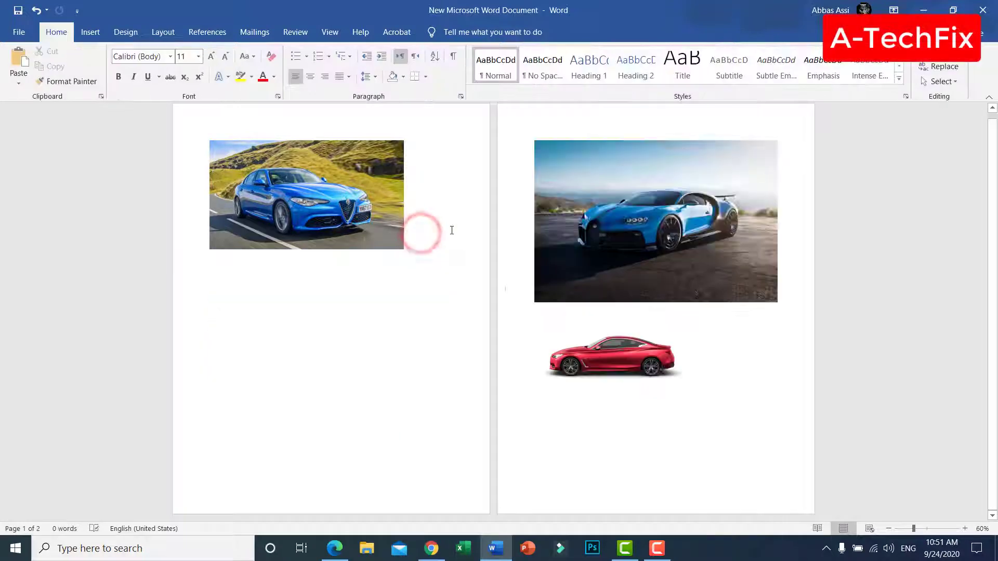
pyautogui.click(652, 264)
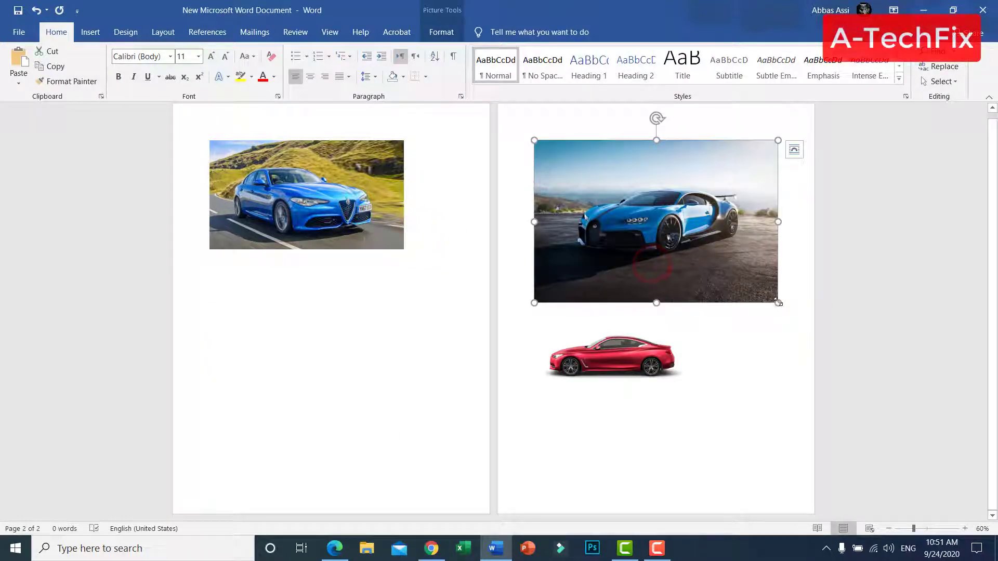
pyautogui.moveTo(754, 285); pyautogui.dragTo(653, 218)
pyautogui.click(610, 188)
pyautogui.click(449, 294)
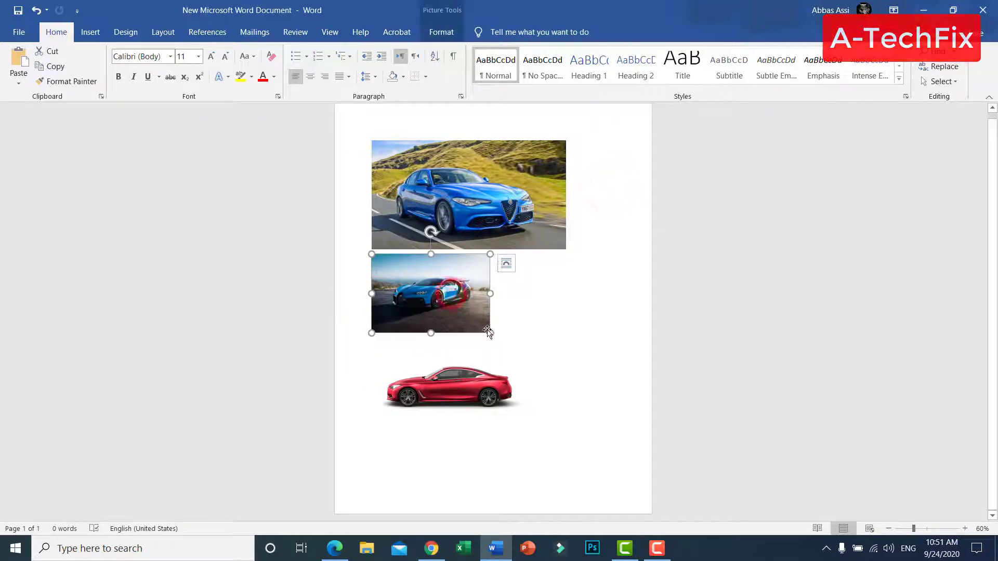
pyautogui.moveTo(492, 332); pyautogui.dragTo(523, 354)
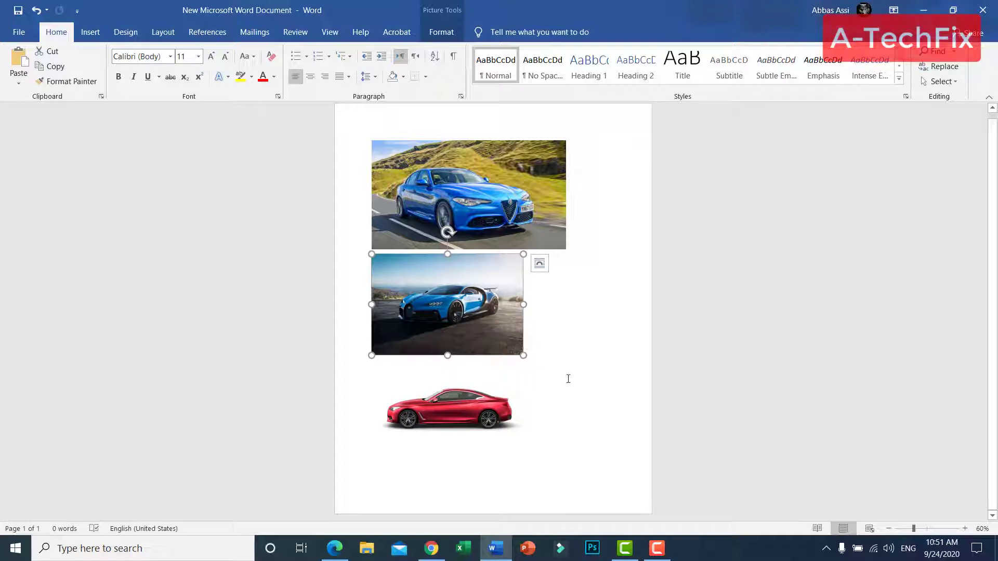
pyautogui.click(559, 345)
# Enlarge the red INFINITI picture proportionally, keeping it on the same page below the Bugatti.
pyautogui.scroll(1, 470, 253)
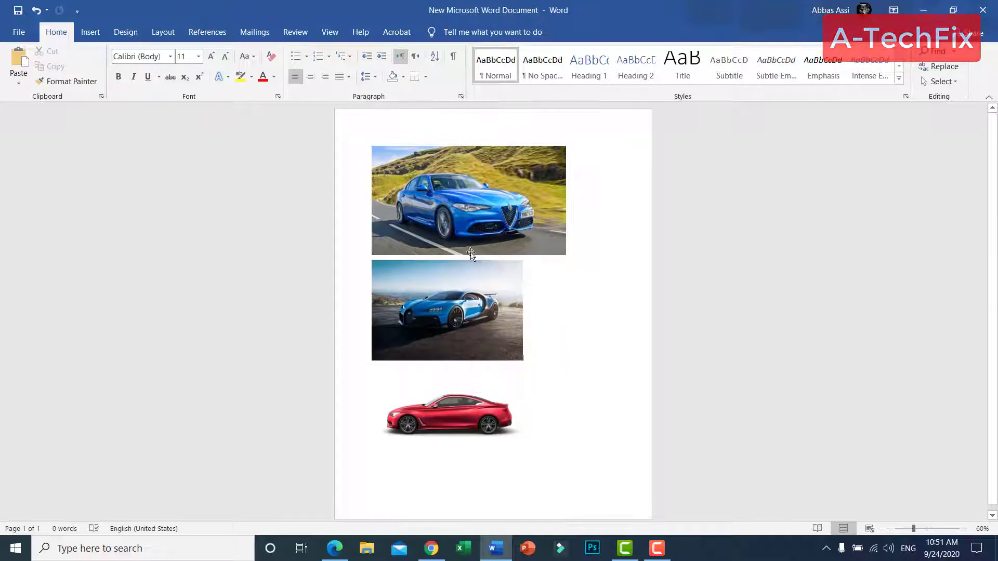
pyautogui.scroll(-2, 460, 254)
pyautogui.scroll(1, 456, 259)
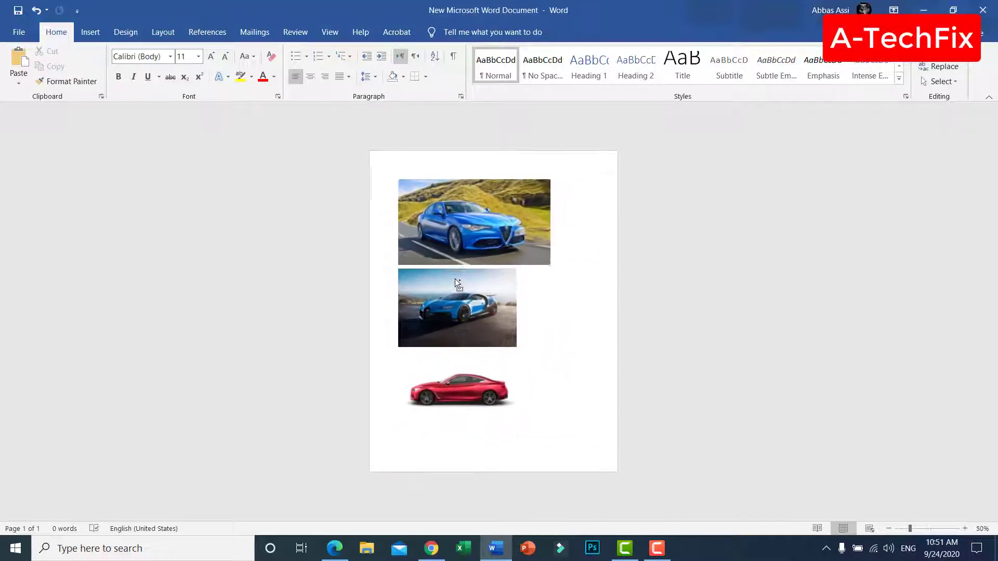
pyautogui.click(479, 392)
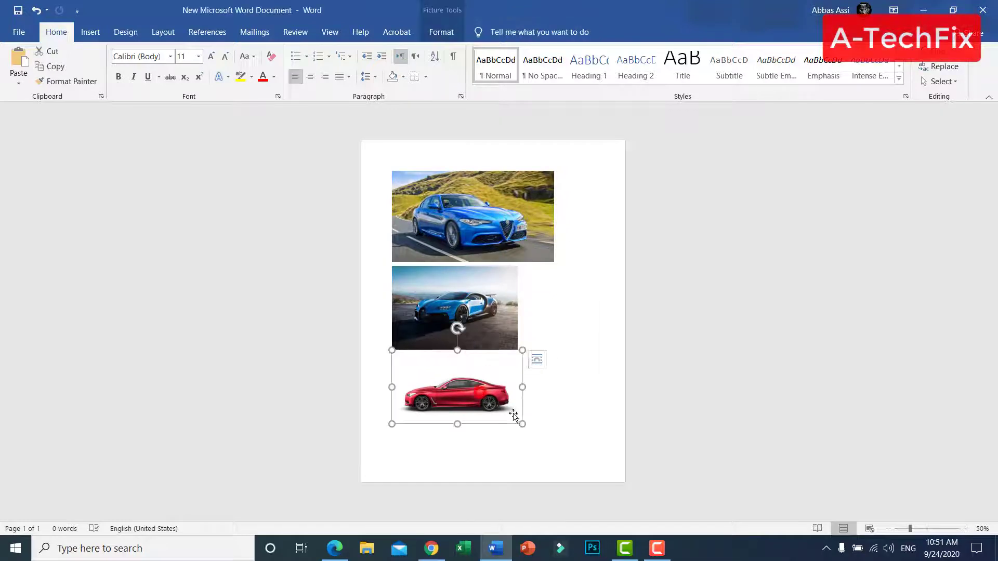
pyautogui.moveTo(521, 424); pyautogui.dragTo(541, 448)
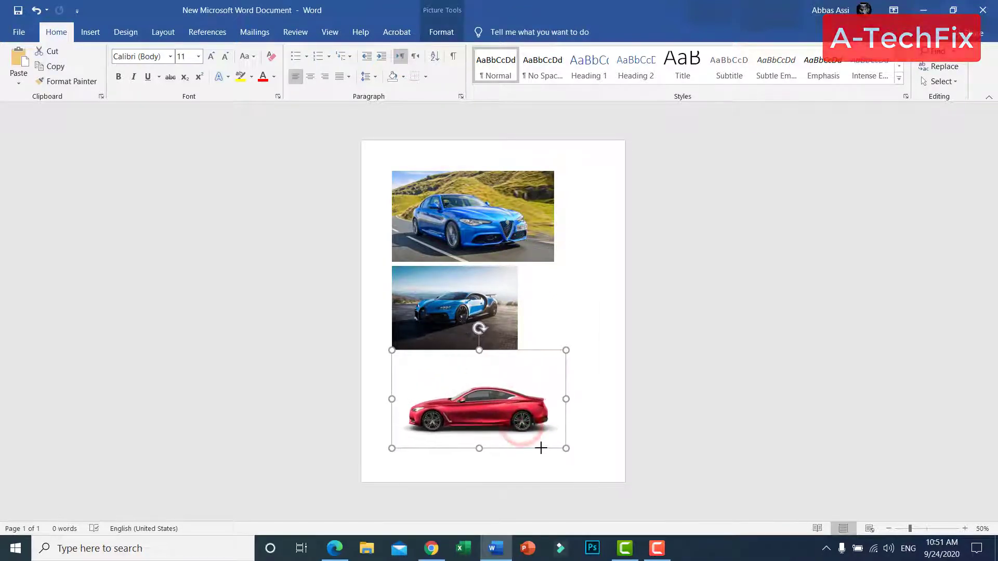
# Stretch the Bugatti picture horizontally to match the width of the Alfa Romeo picture above it.
pyautogui.click(479, 307)
pyautogui.moveTo(521, 305); pyautogui.dragTo(553, 311)
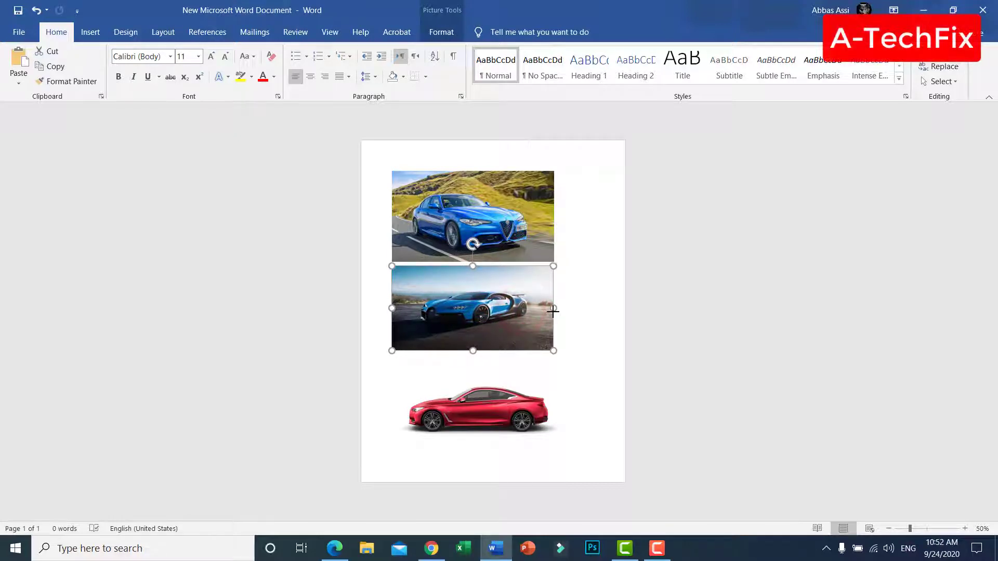
pyautogui.click(572, 330)
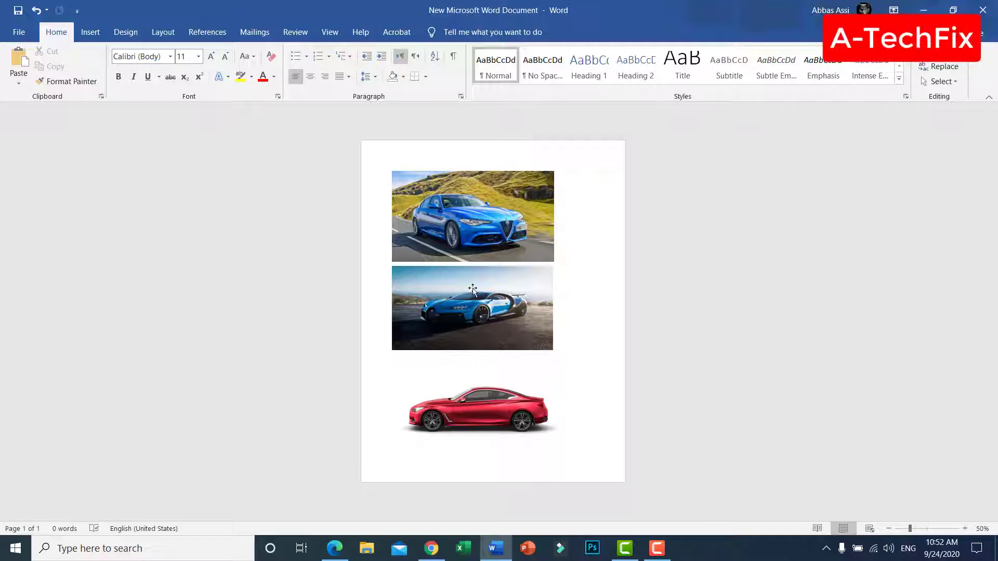
# Save the document to the Desktop in PDF format, keeping the file name New Microsoft Word Document.
pyautogui.click(16, 32)
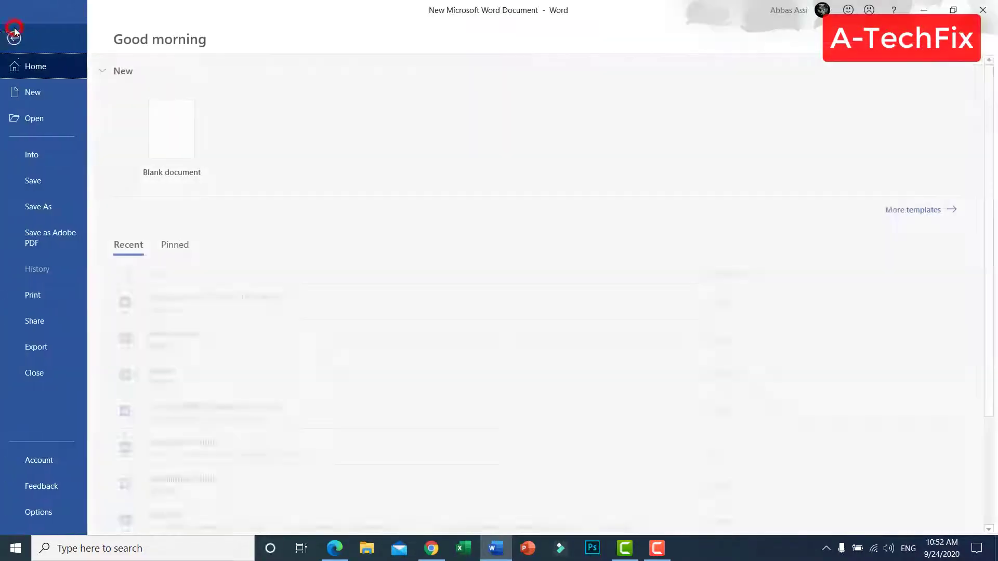
pyautogui.click(63, 204)
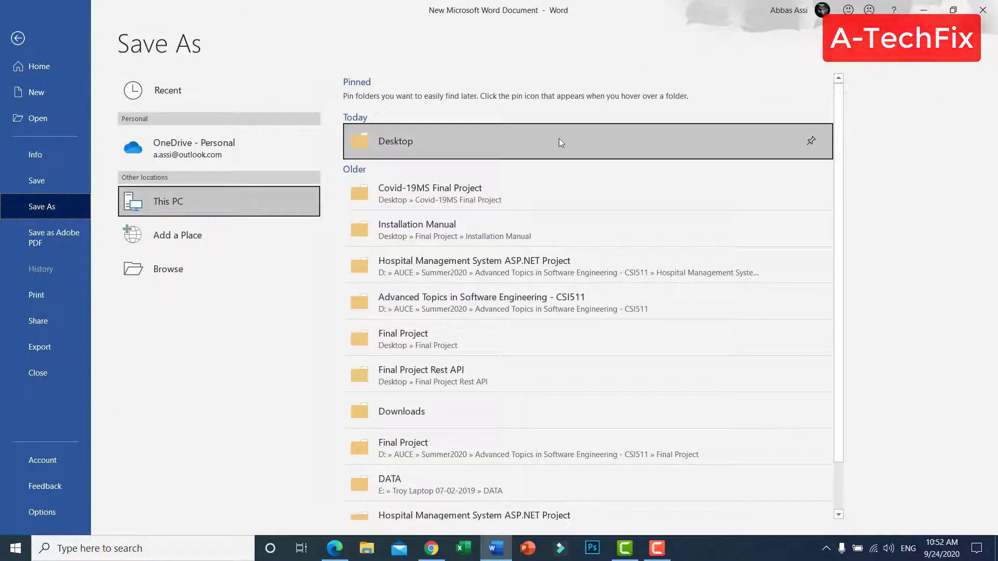
pyautogui.click(458, 142)
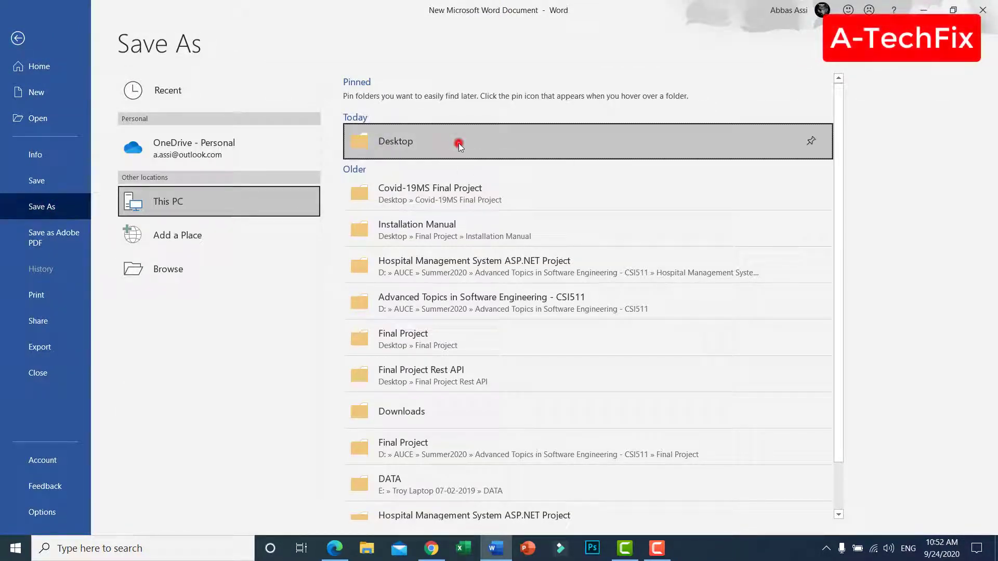
pyautogui.click(304, 244)
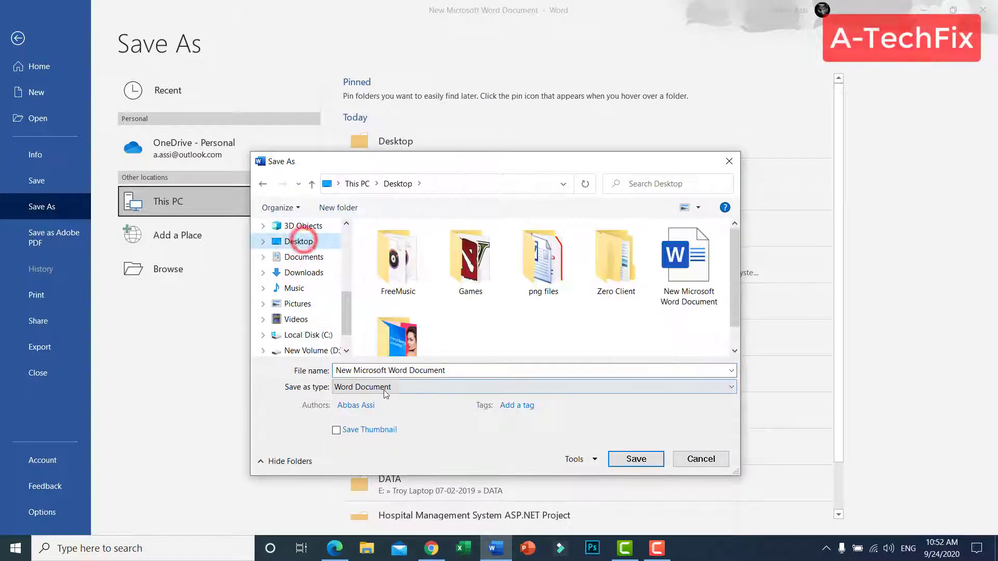
pyautogui.moveTo(444, 166); pyautogui.dragTo(472, 64)
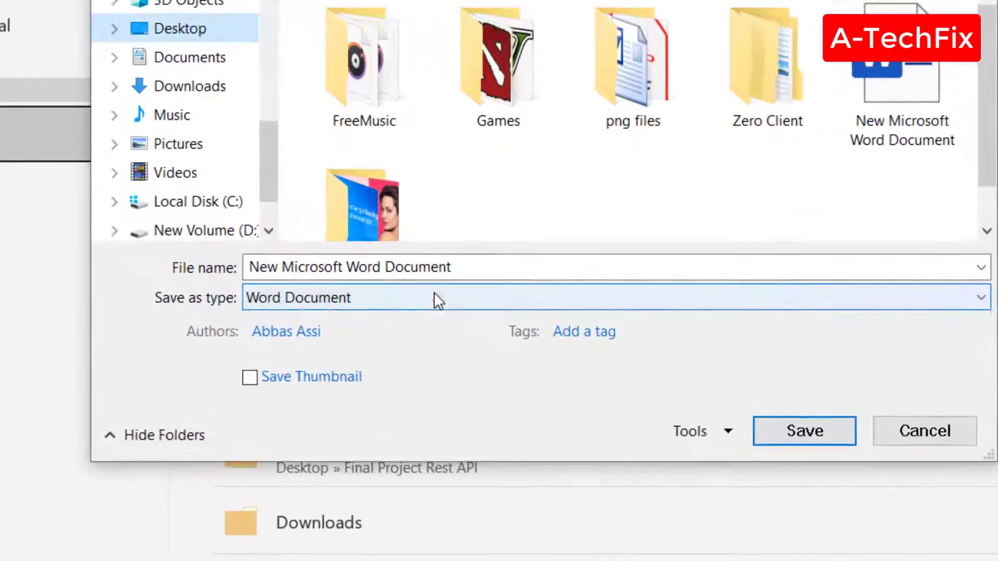
pyautogui.click(445, 295)
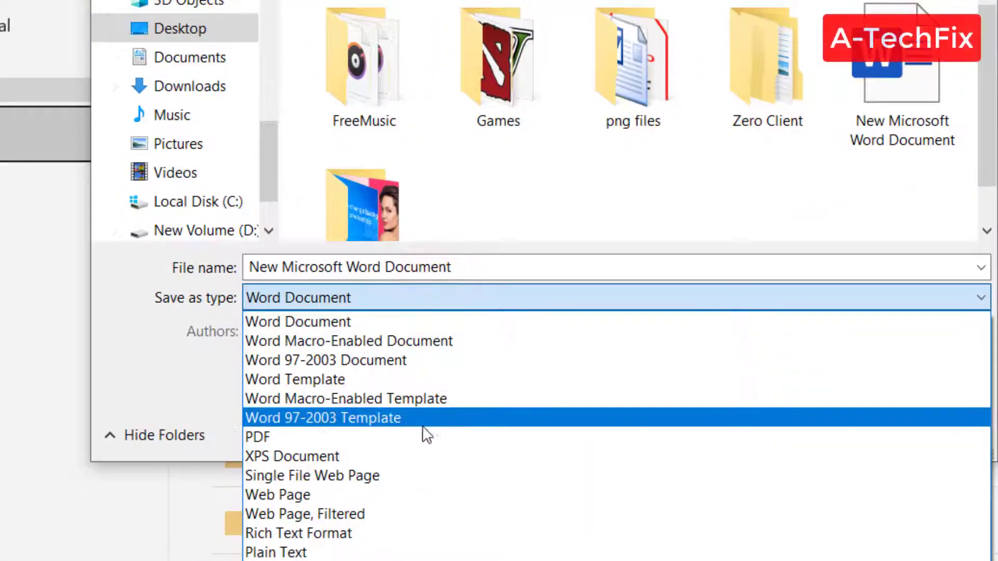
pyautogui.click(383, 436)
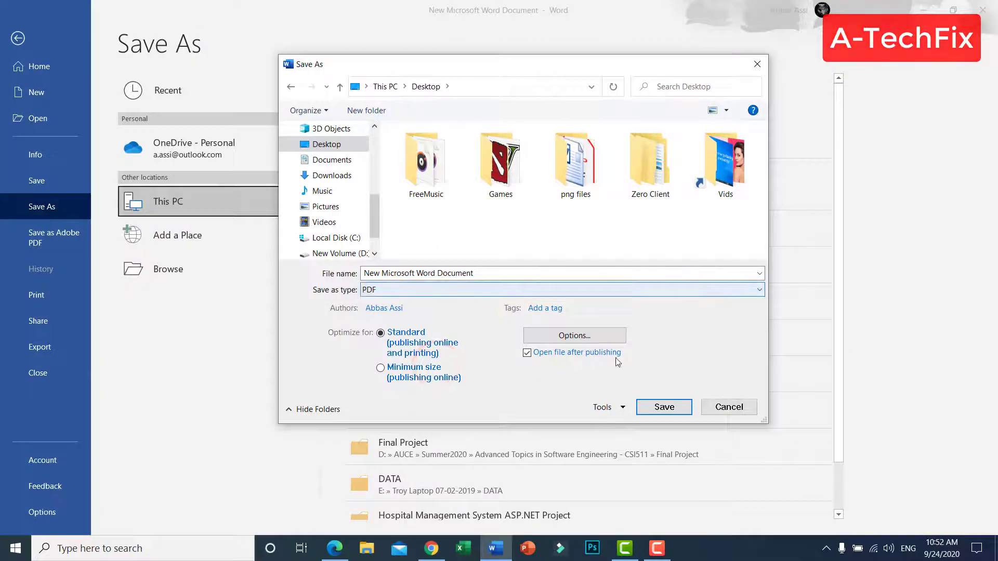
pyautogui.click(673, 406)
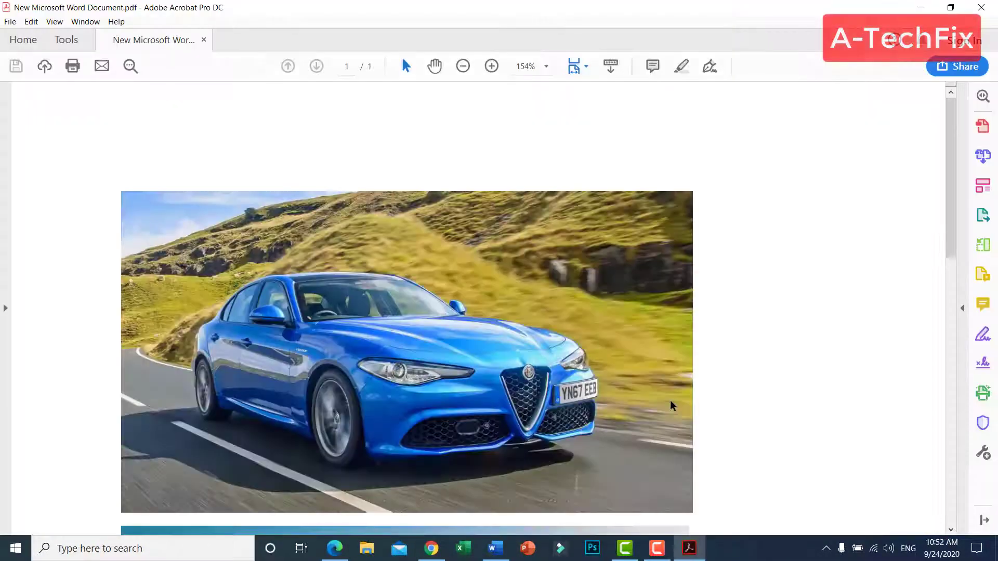
# Close the PDF preview and the Word document, and move the new PDF file to the empty desktop area above the car images.
pyautogui.click(995, 2)
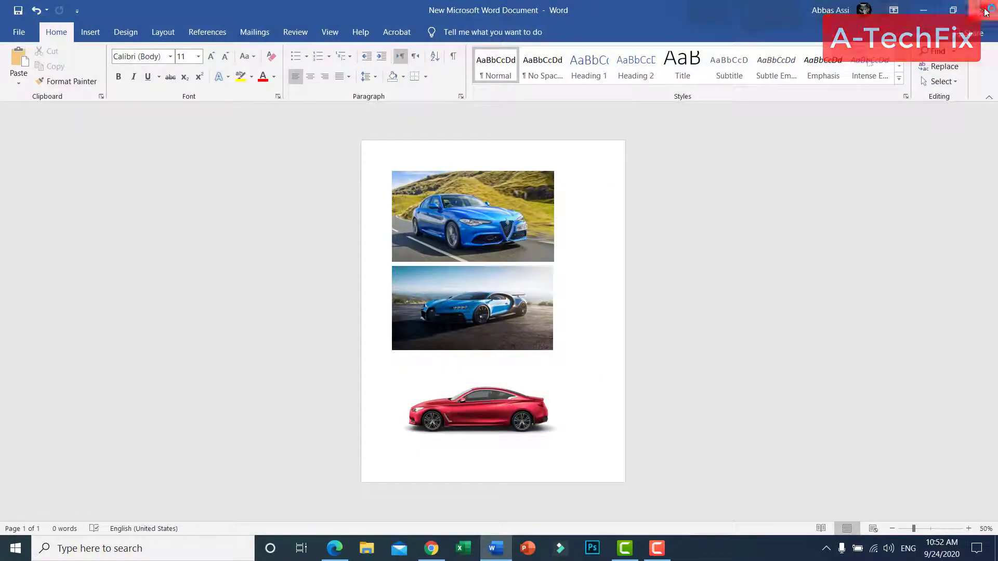
pyautogui.click(995, 3)
pyautogui.click(487, 307)
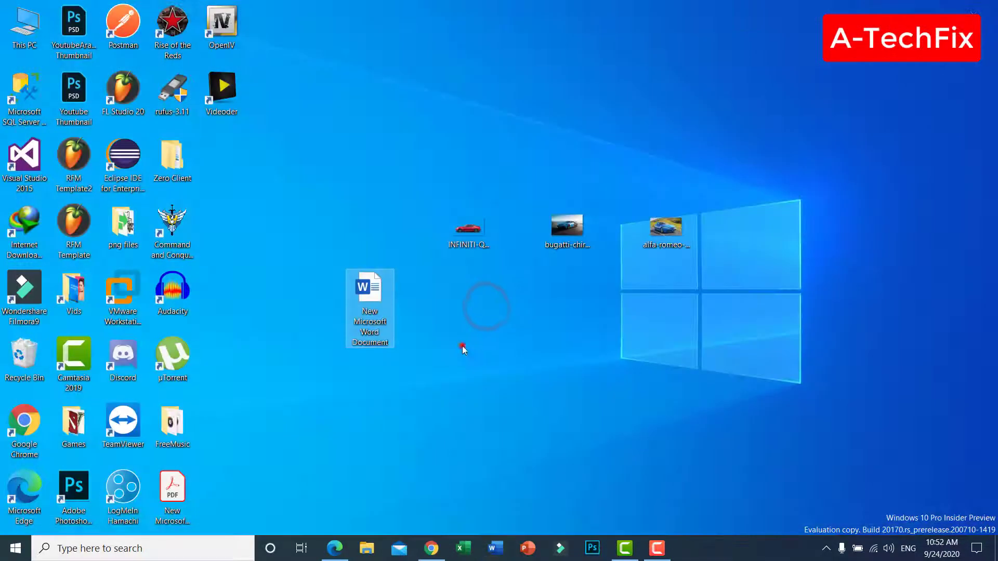
pyautogui.moveTo(175, 496); pyautogui.dragTo(472, 131)
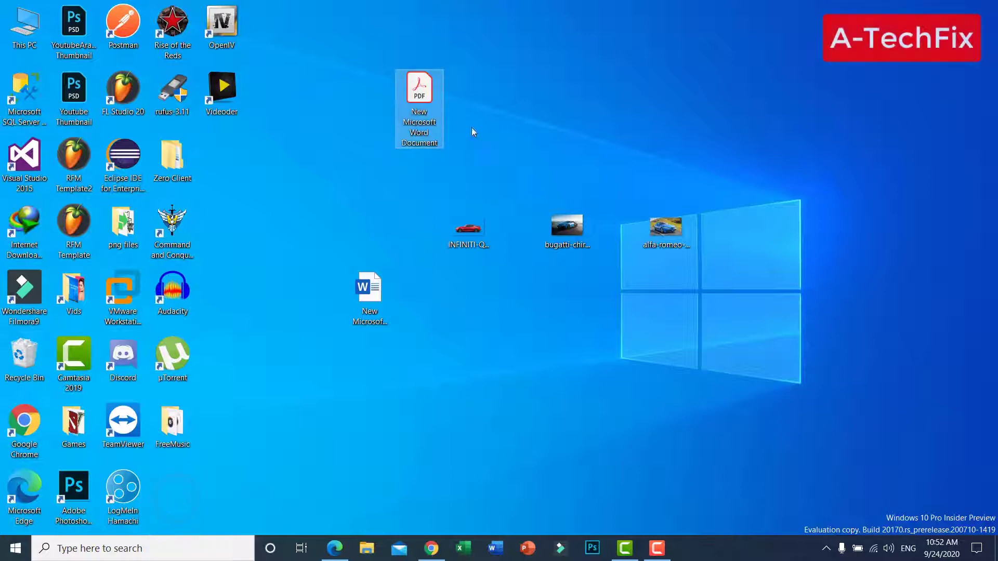
# Open the New Microsoft Word Document PDF from the desktop and look through its page to check the three car pictures.
pyautogui.doubleClick(424, 95)
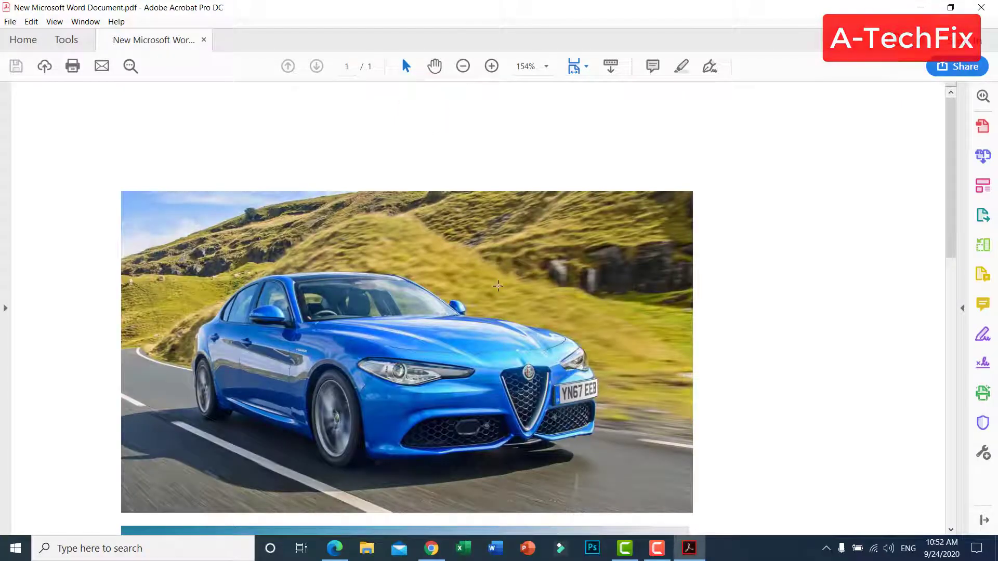
pyautogui.scroll(-6, 480, 260)
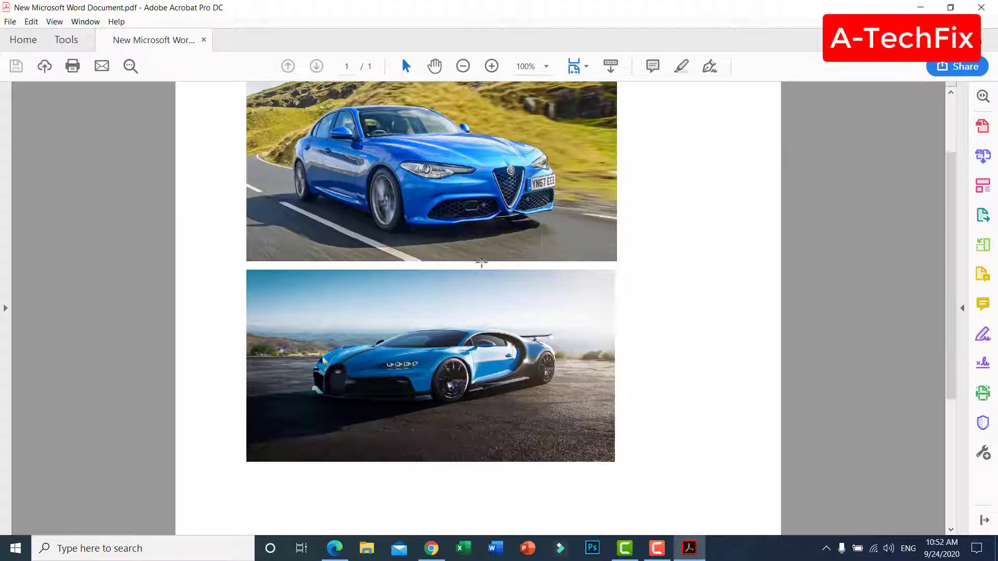
pyautogui.scroll(4, 479, 259)
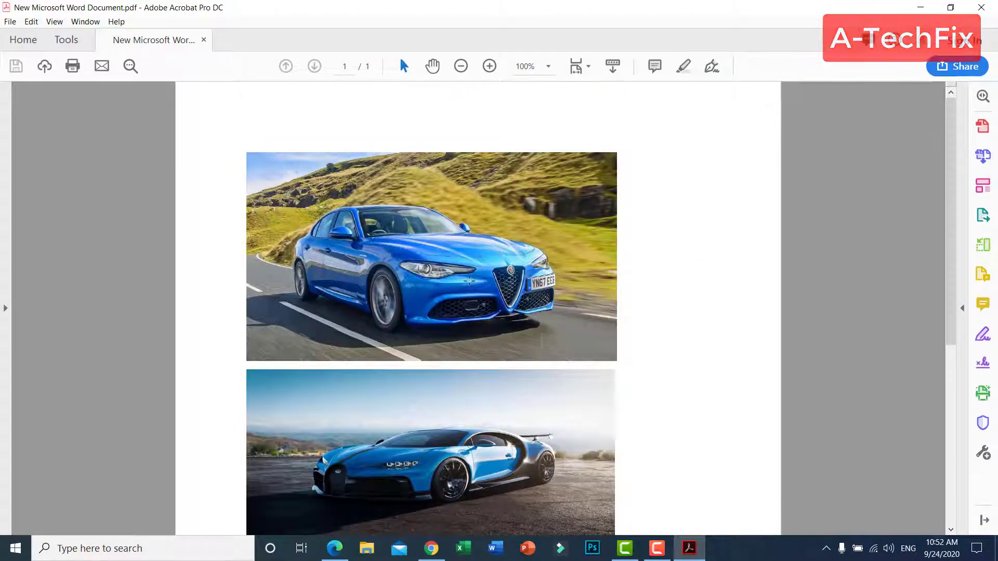
pyautogui.scroll(-2, 455, 273)
pyautogui.scroll(2, 453, 276)
pyautogui.scroll(-2, 453, 279)
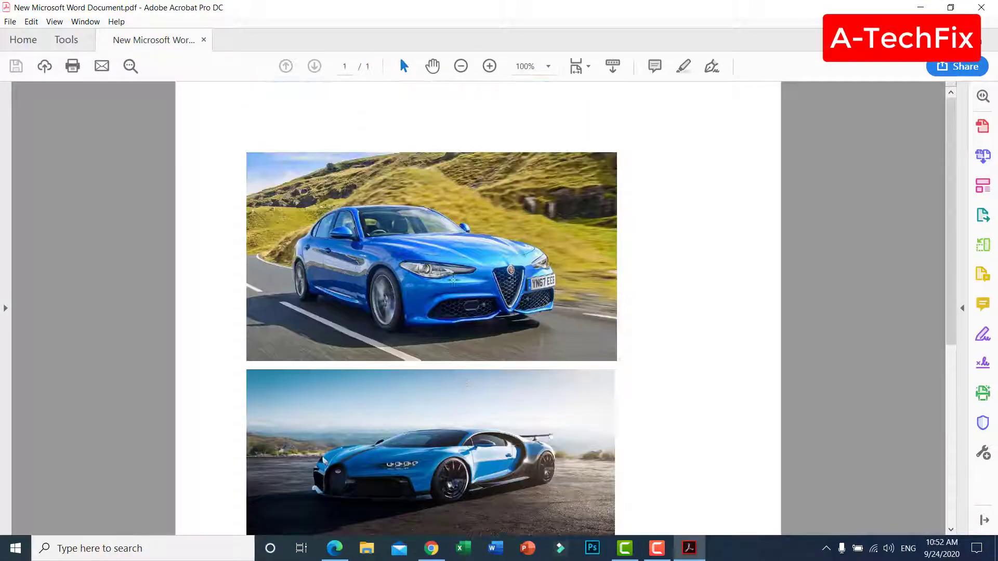
pyautogui.scroll(2, 453, 280)
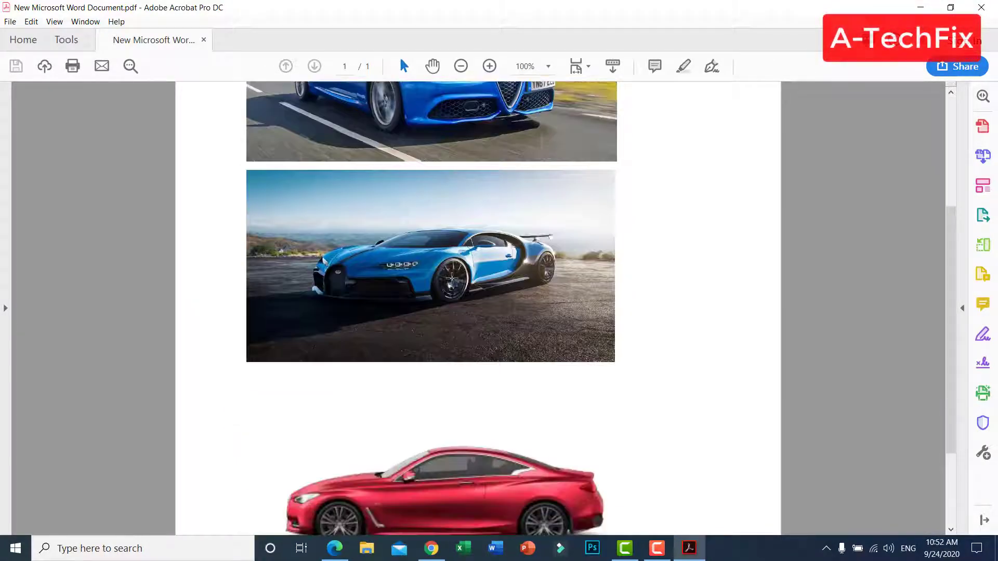